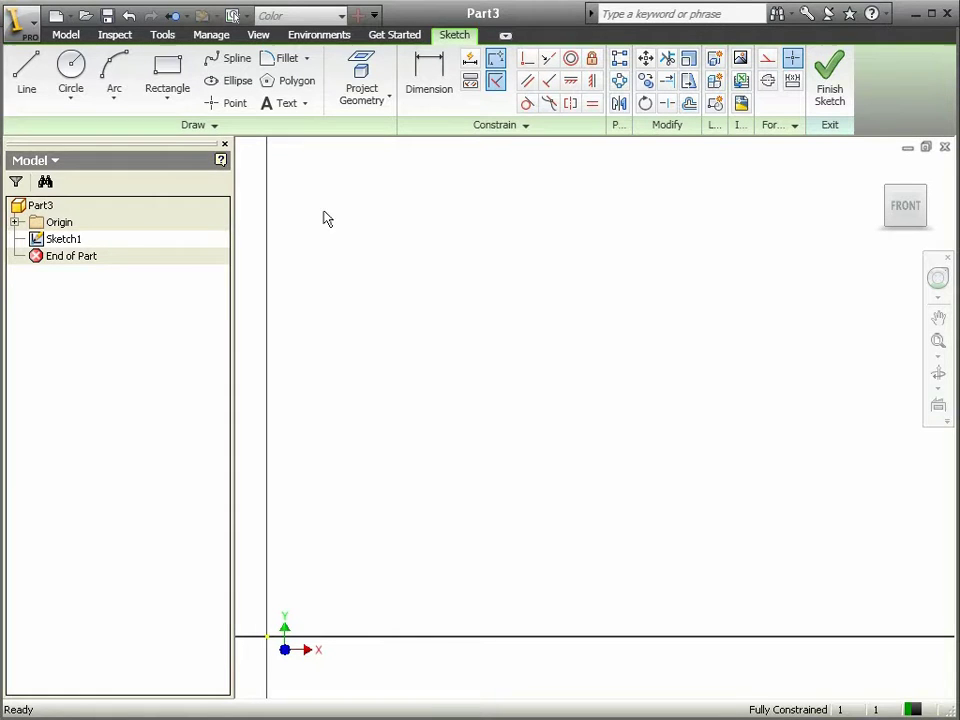
Step: Sketch an open hook-shaped path from a long vertical line, a tangent semicircular arc and a shorter vertical line, and finish the sketch
click(30, 78)
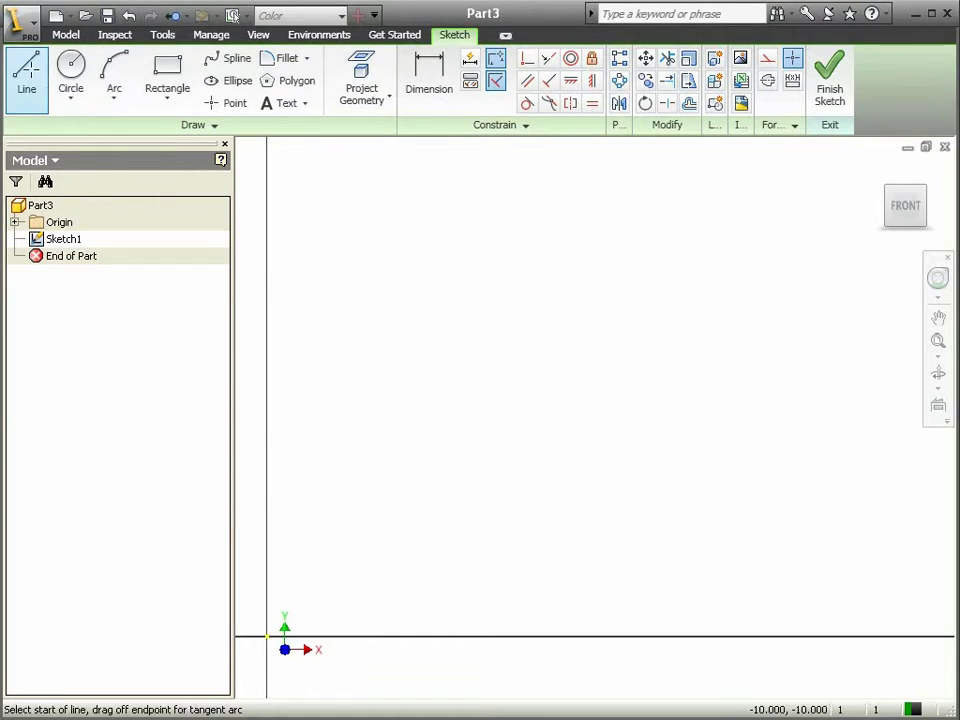
click(455, 478)
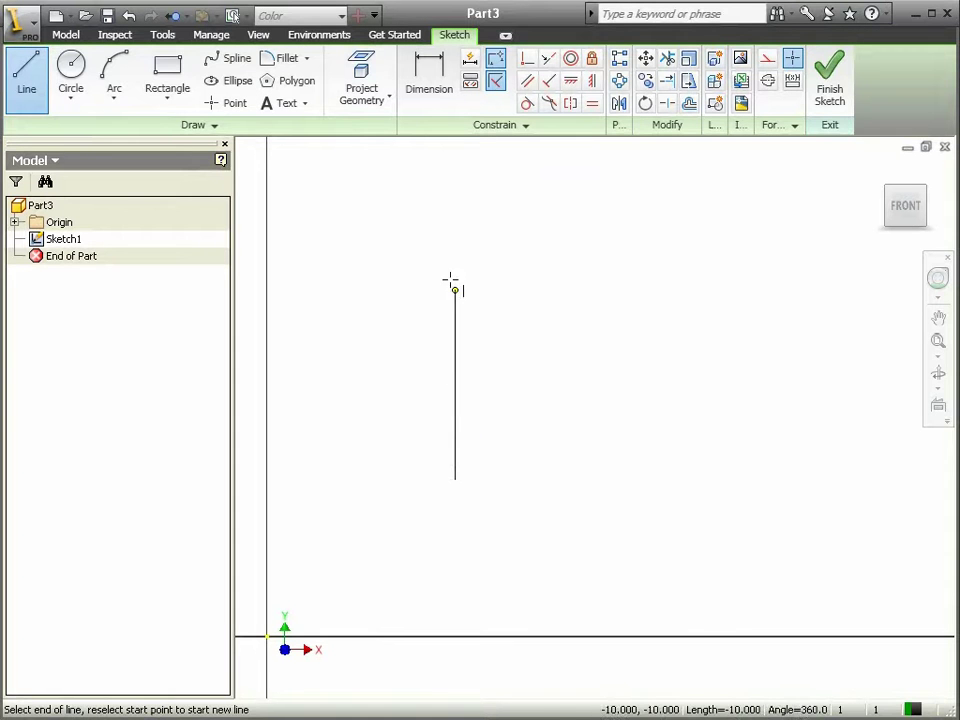
click(455, 175)
middle_drag(512, 227, 492, 339)
drag(435, 285, 749, 278)
click(746, 439)
right_click(586, 330)
click(592, 338)
middle_drag(611, 285, 613, 330)
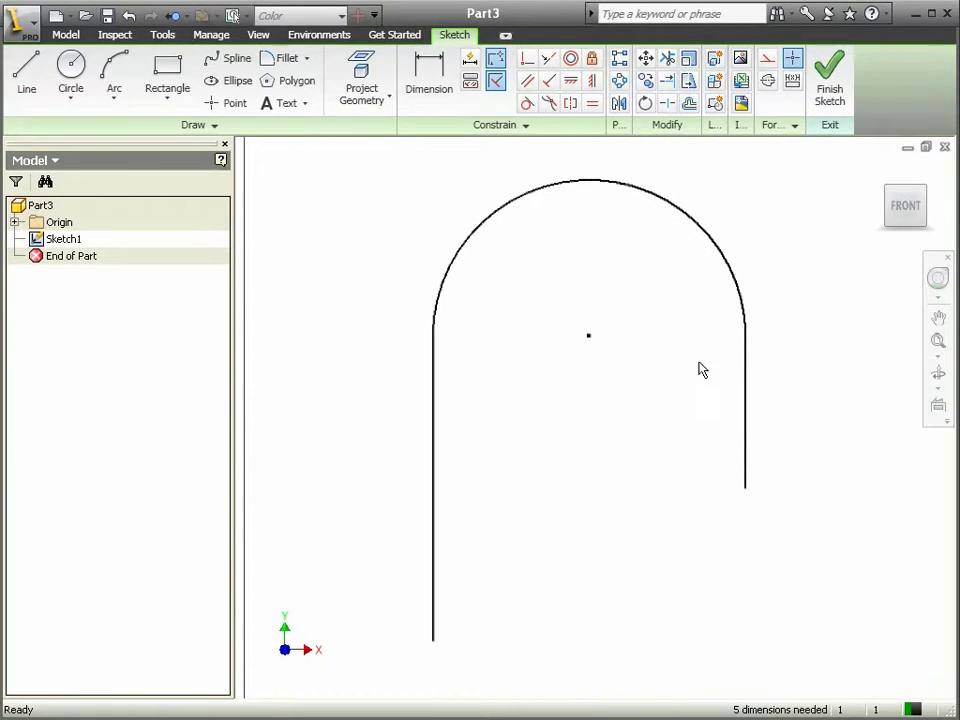
click(827, 88)
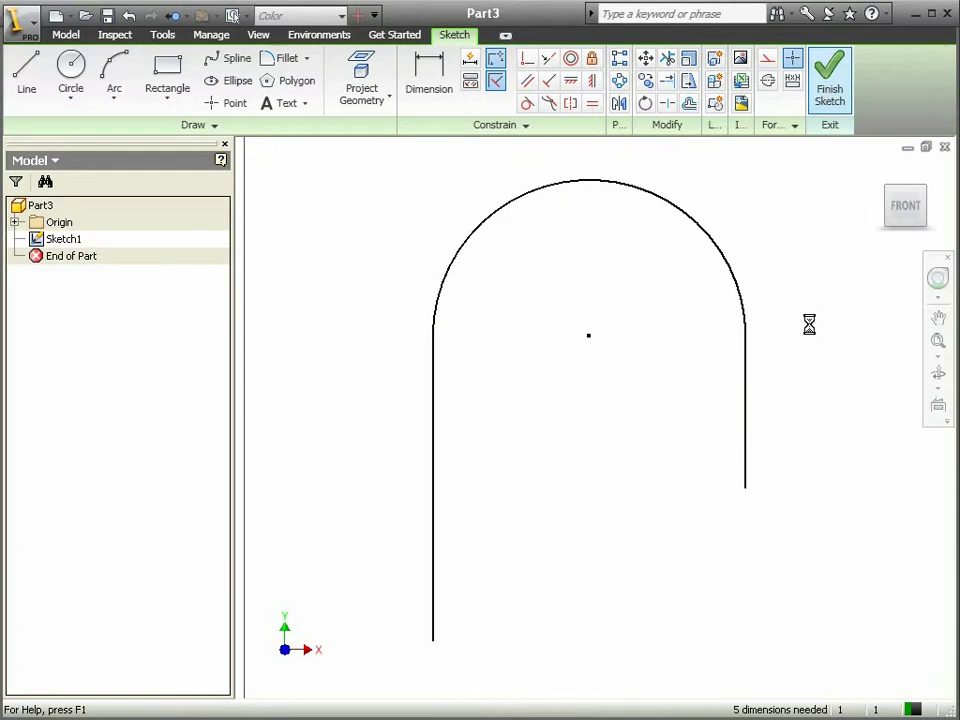
Step: Create a work plane perpendicular to the path's longer straight line at its free endpoint
click(883, 184)
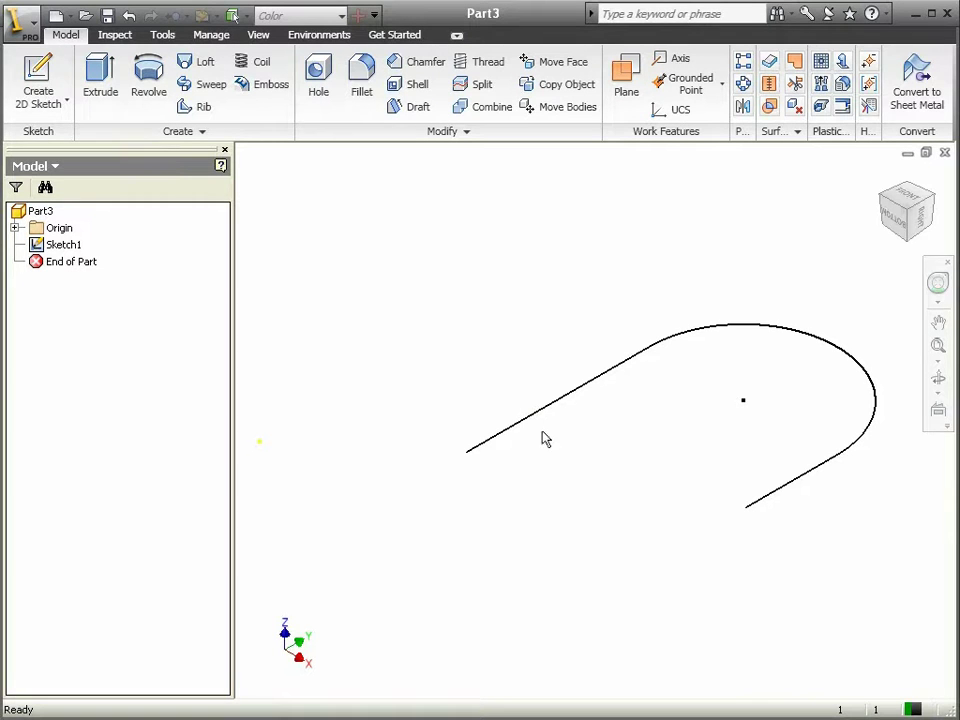
click(628, 90)
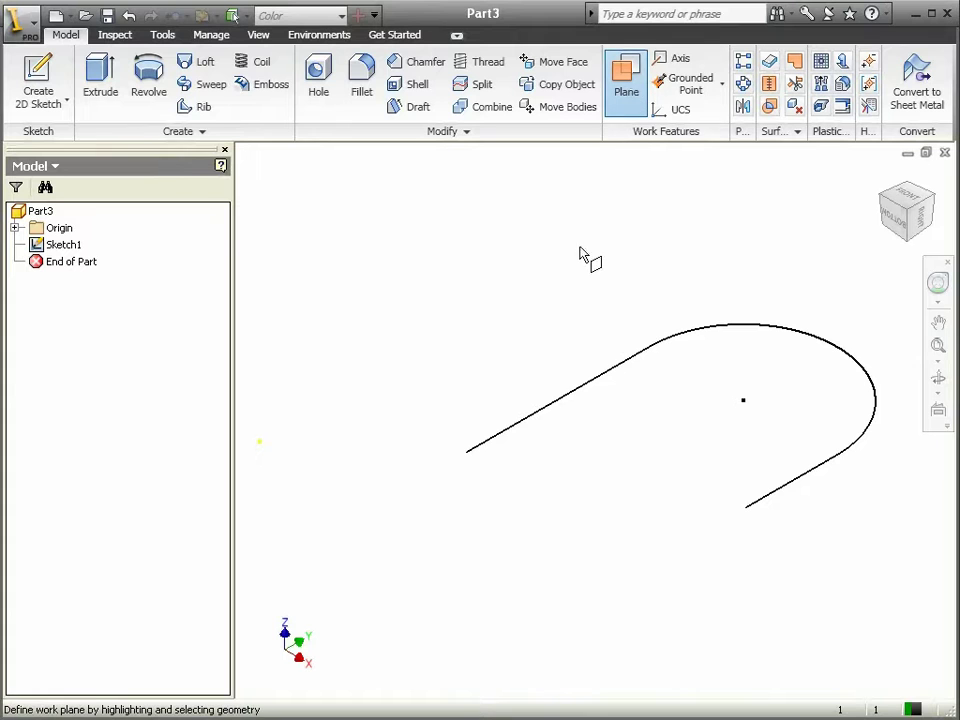
click(562, 405)
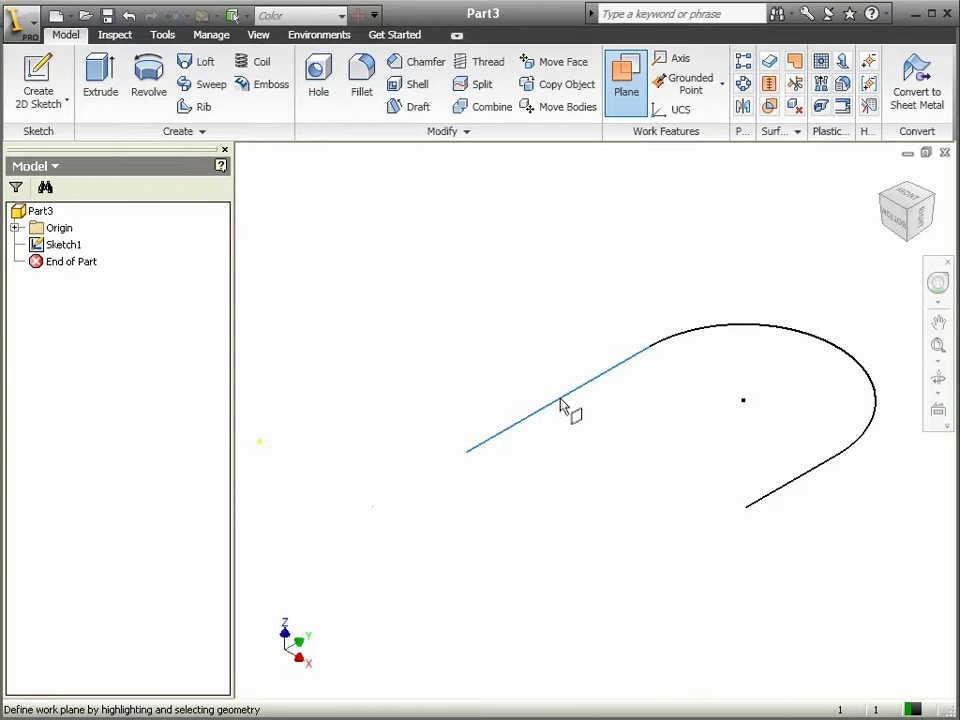
click(468, 453)
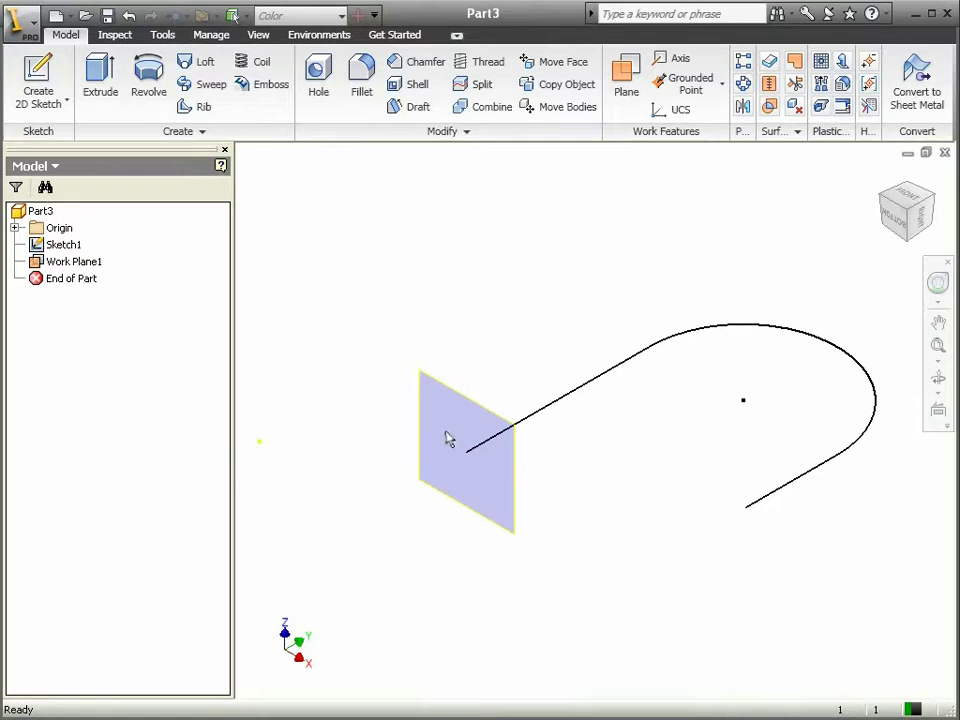
Step: Start a sketch on the new work plane and project the path's endpoint into it
right_click(467, 407)
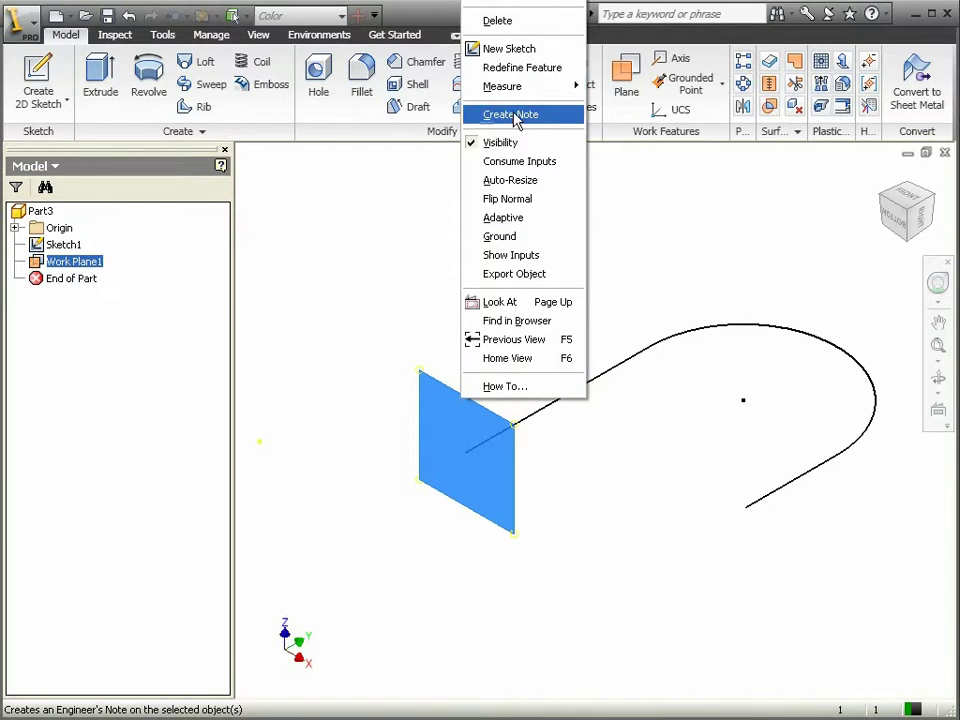
click(524, 48)
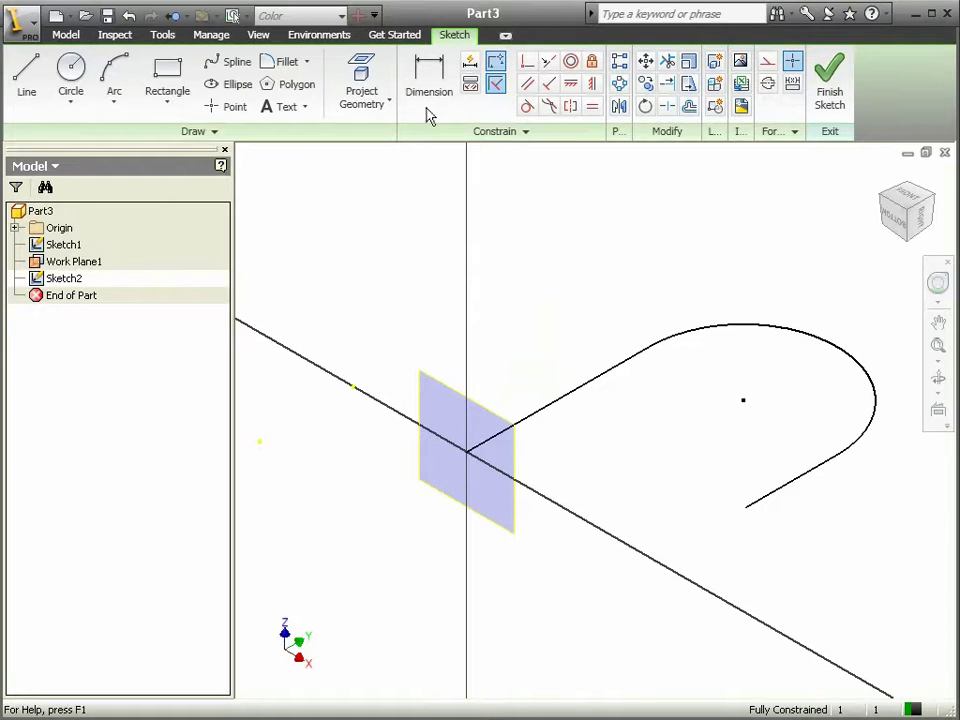
click(367, 73)
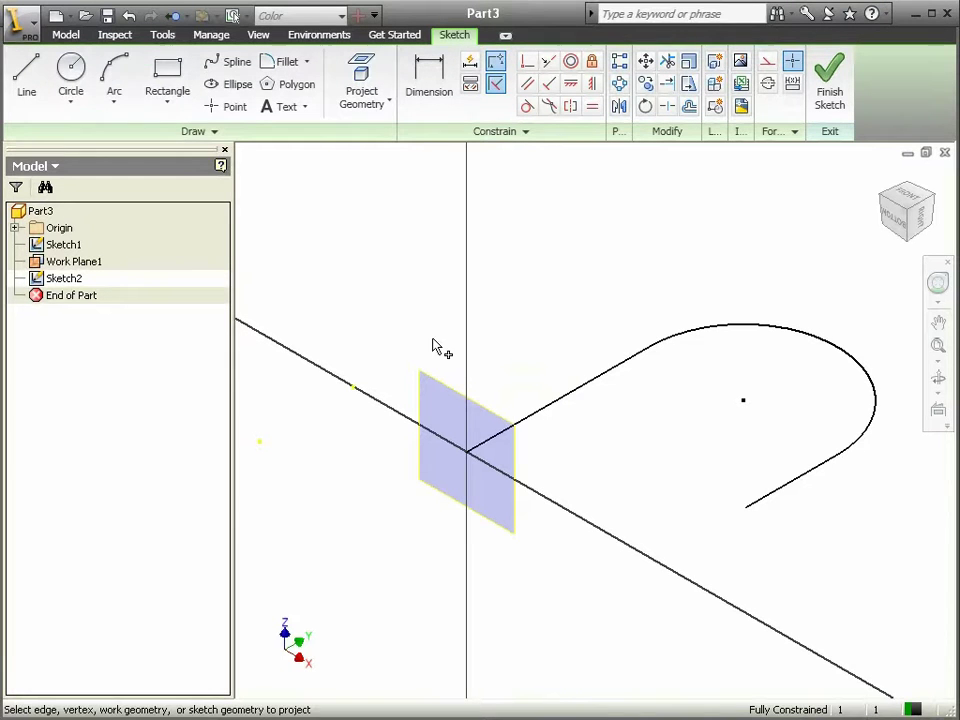
click(467, 452)
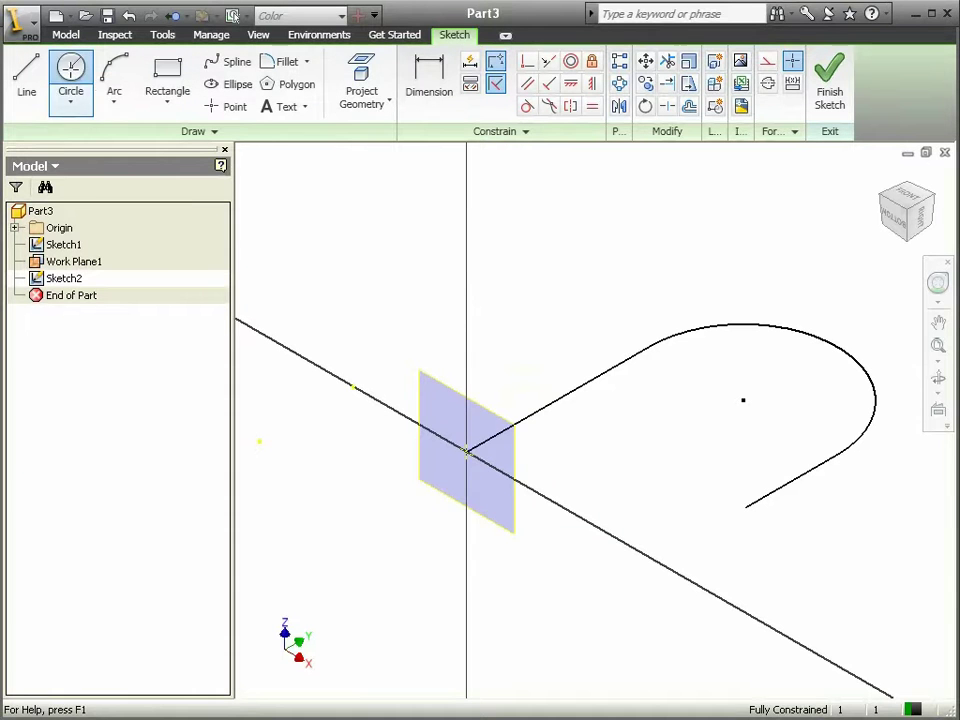
Step: Draw a circle centred on the projected path endpoint, small enough to fit inside the work plane outline, and finish the sketch
click(71, 66)
click(467, 452)
click(468, 484)
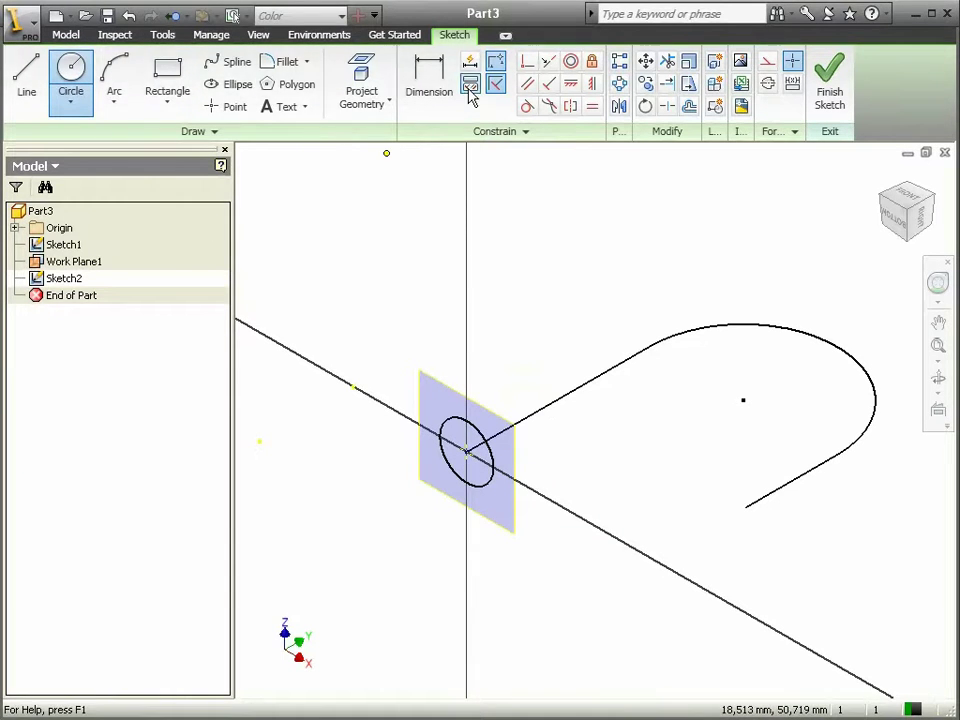
click(831, 100)
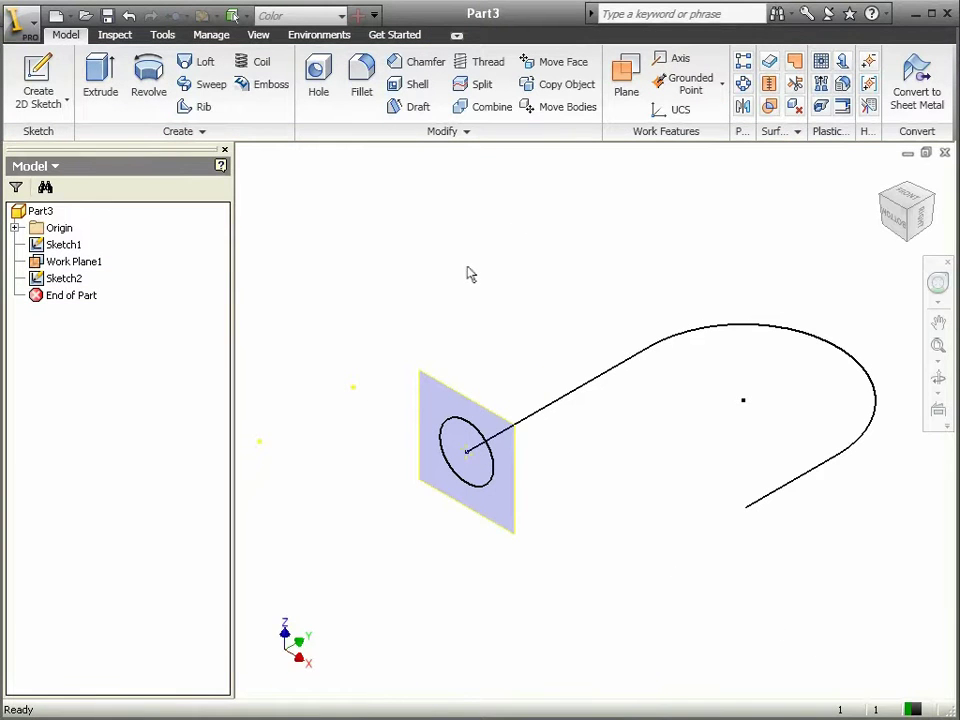
Step: Sweep the circle along the hook-shaped path as a solid with Path orientation and 0 taper
click(203, 85)
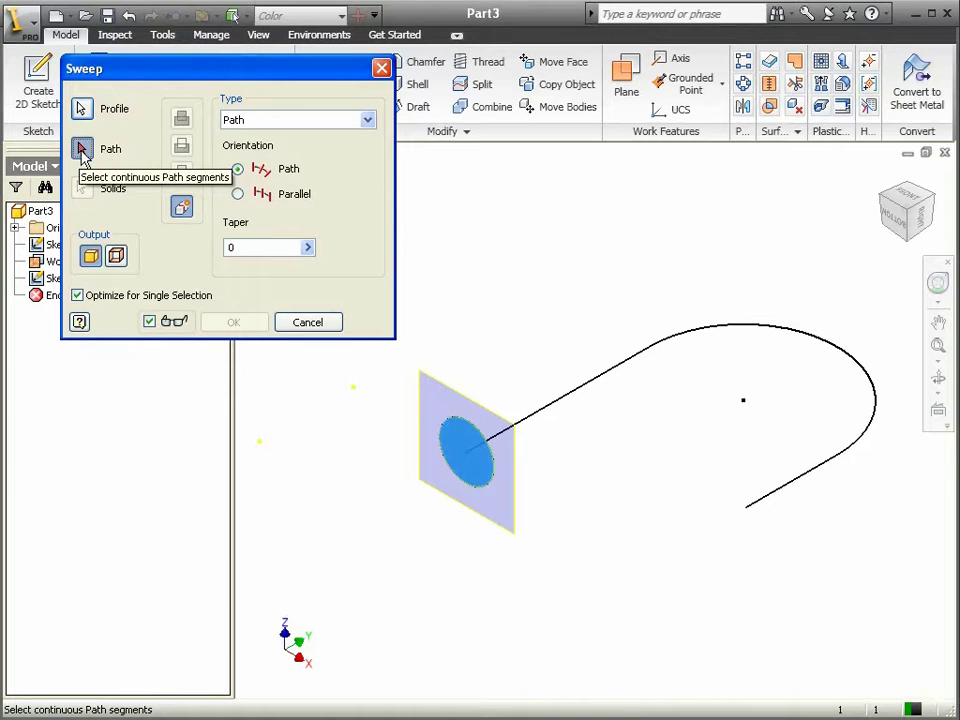
click(608, 378)
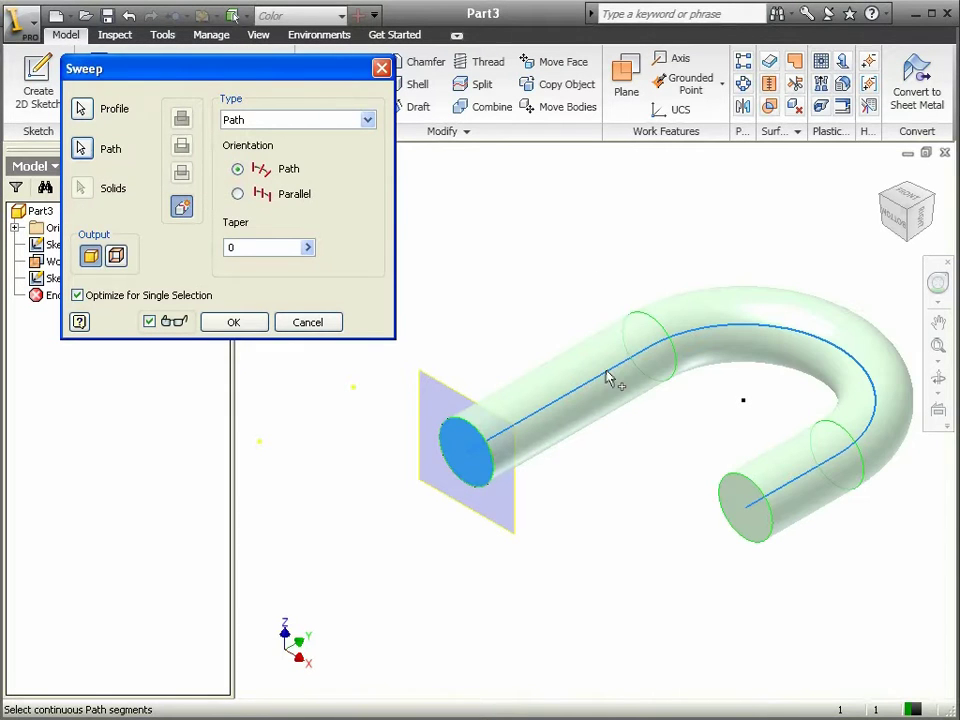
click(235, 325)
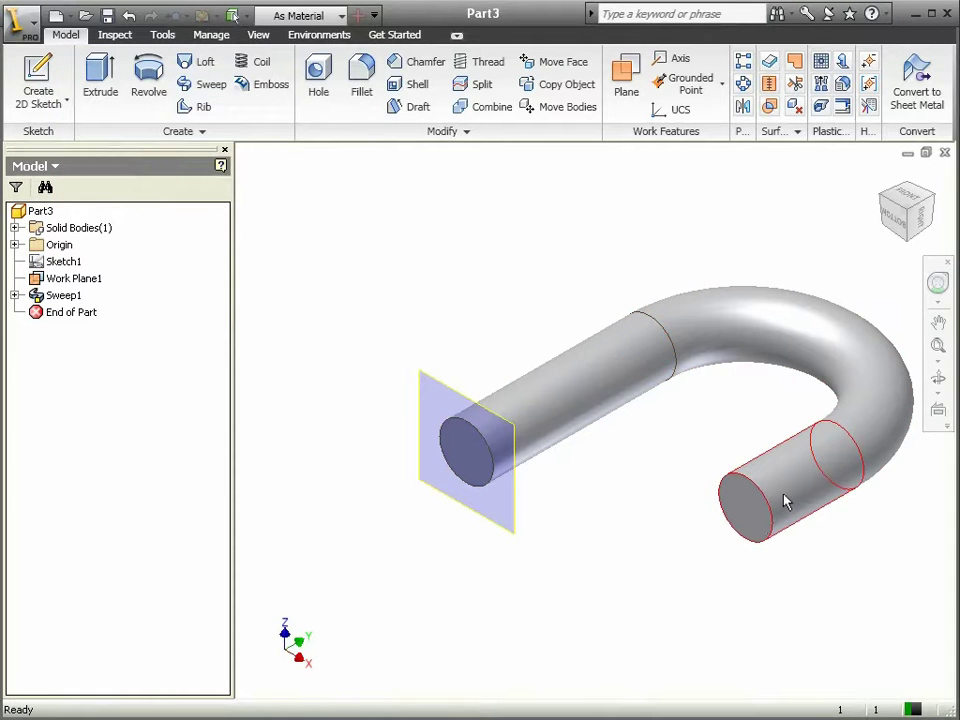
key(F2)
drag(677, 446, 602, 414)
key(Escape)
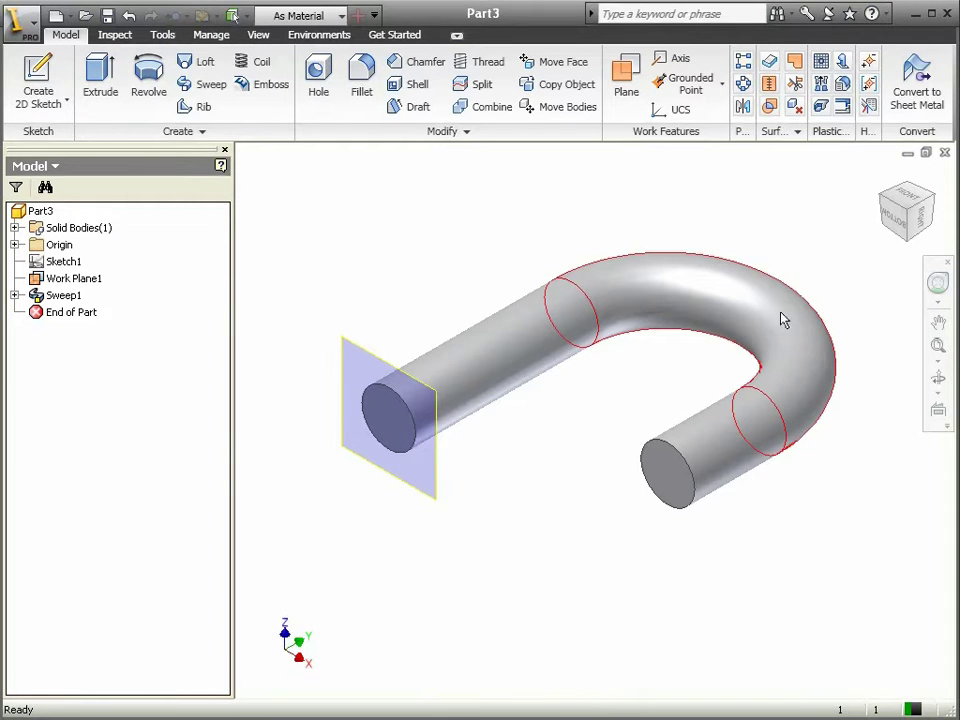
Step: Open the Supurme part and create a sketch on the top face of its rim, keeping only the projected face edges
click(86, 17)
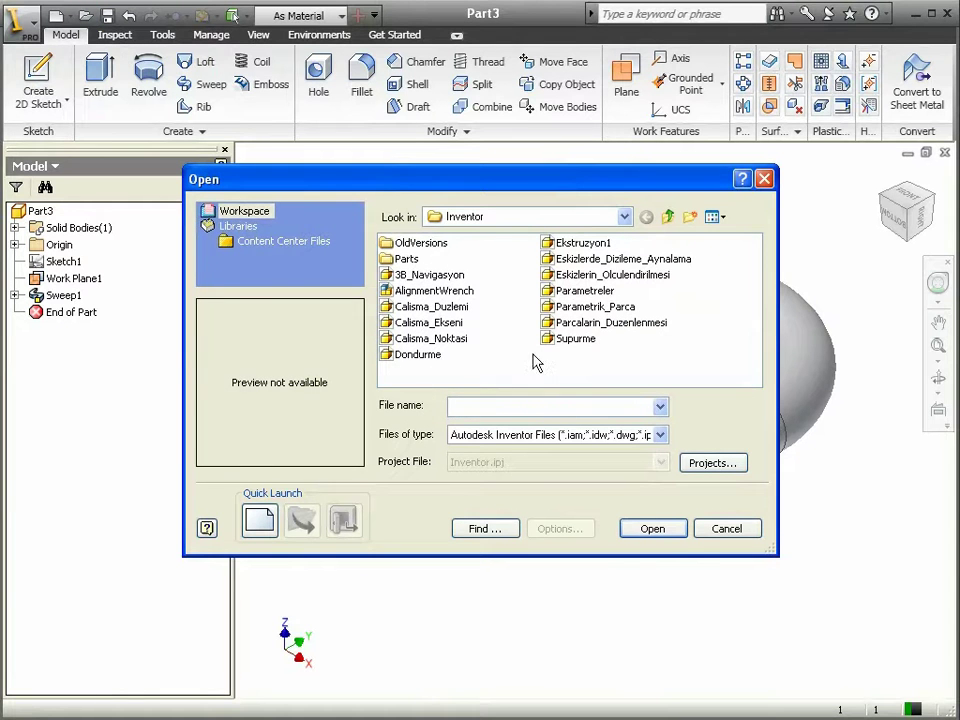
double_click(569, 340)
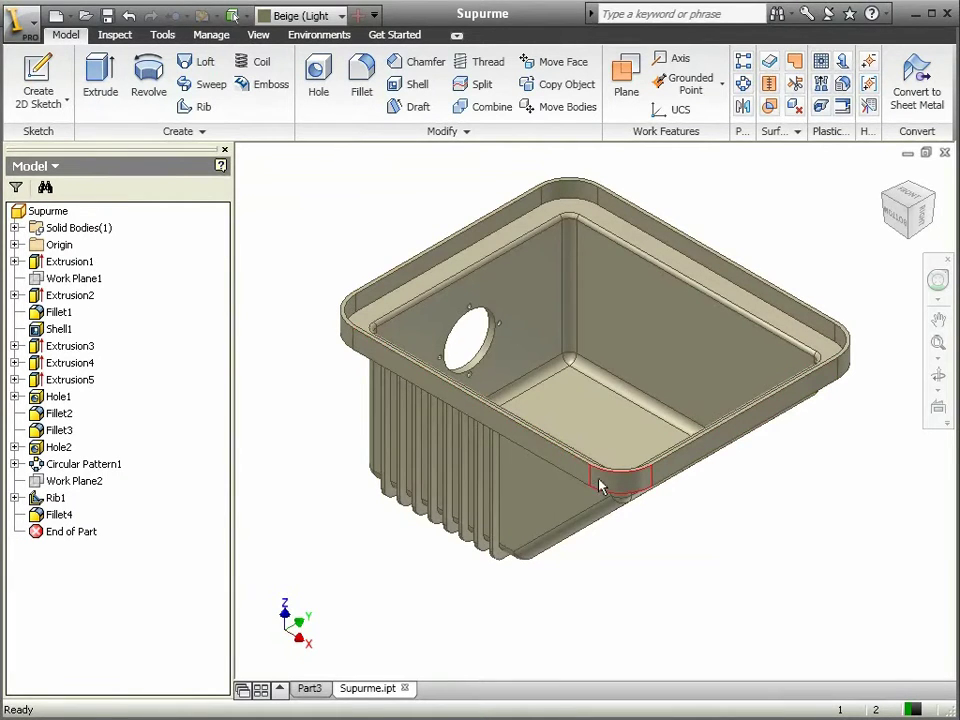
scroll(601, 487, up, 5)
scroll(600, 460, up, 4)
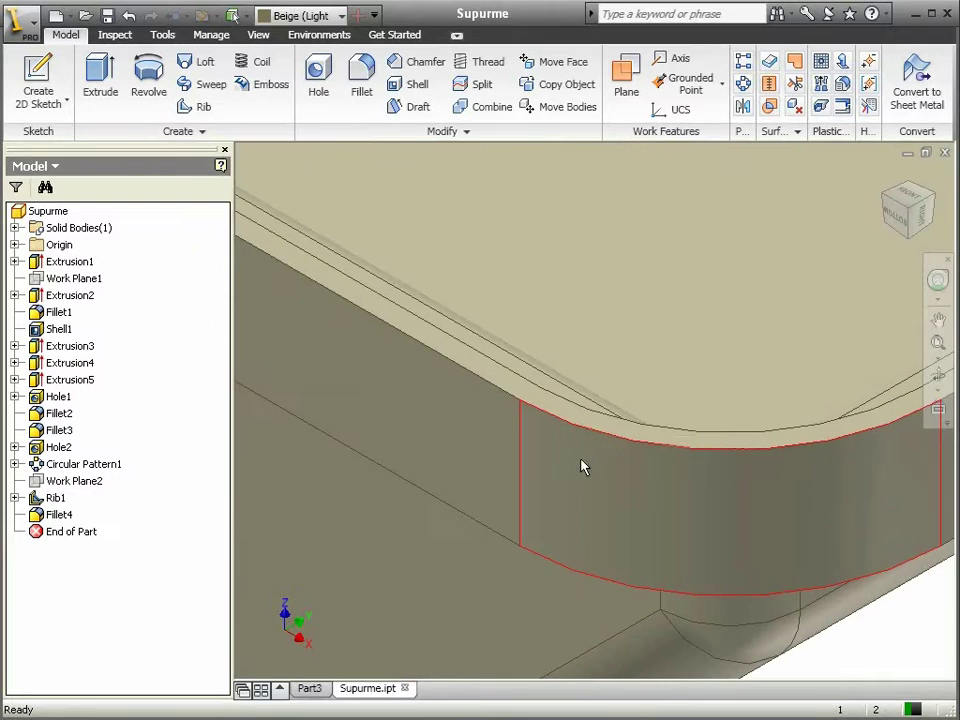
click(514, 388)
right_click(514, 388)
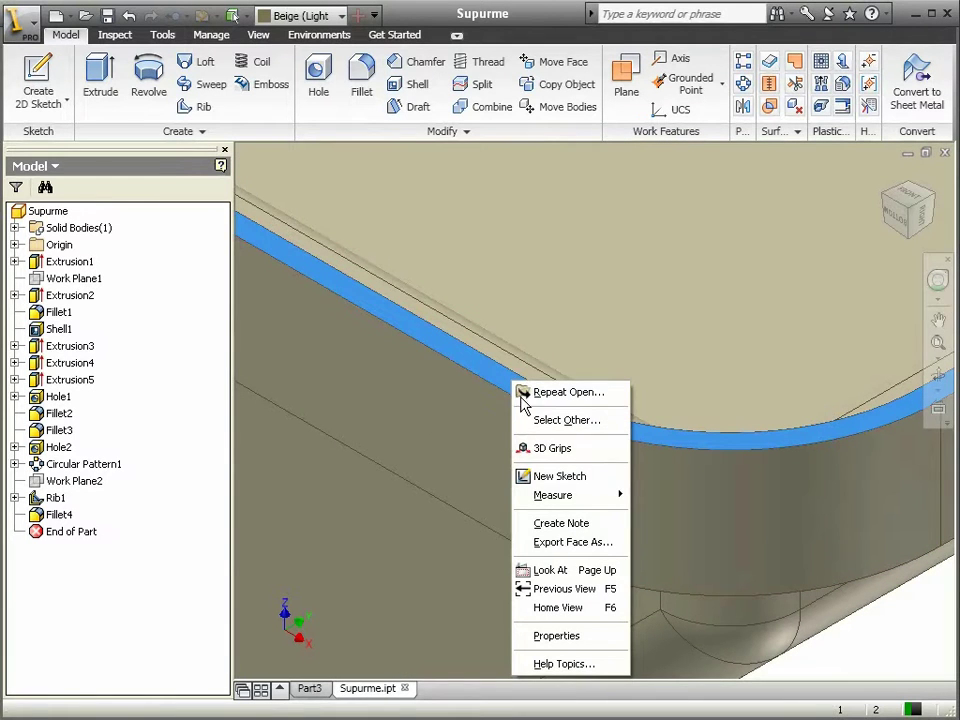
click(545, 478)
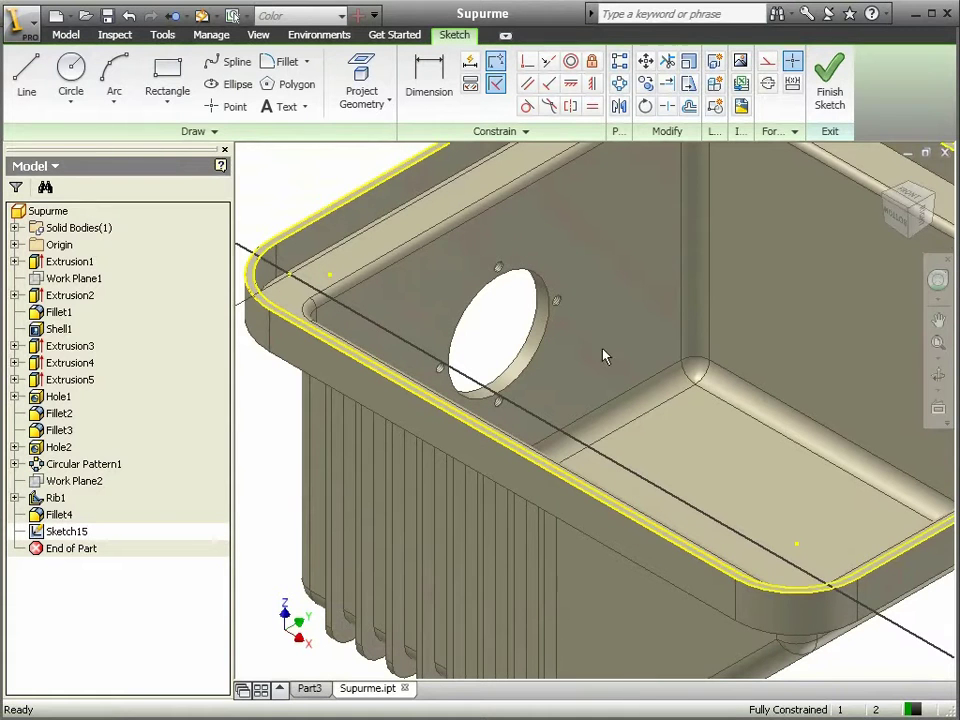
middle_drag(735, 604, 579, 358)
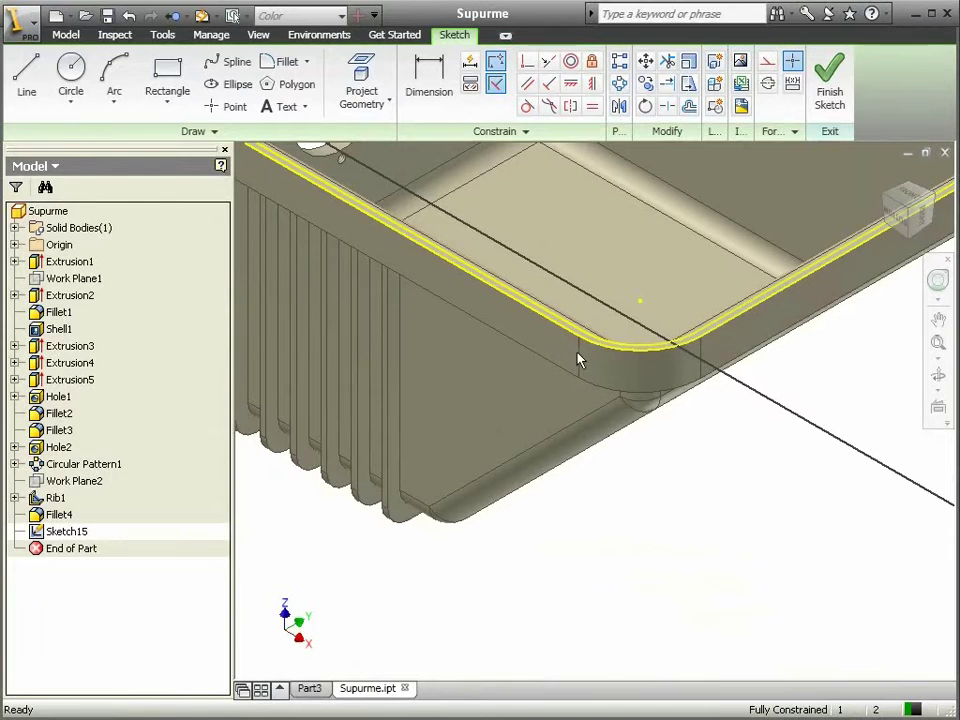
click(830, 95)
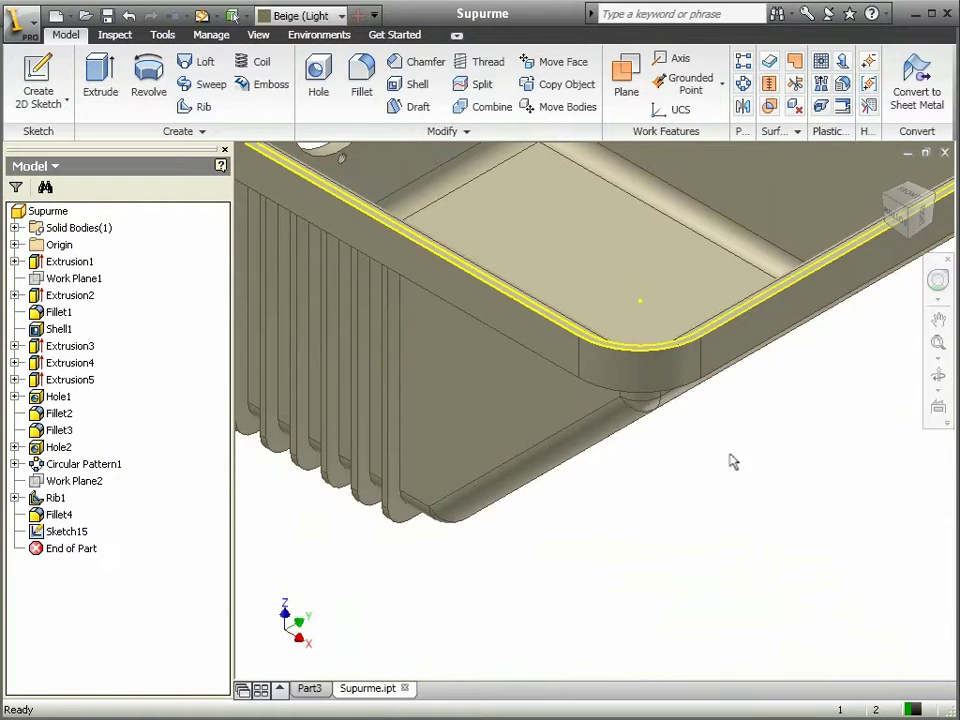
Step: Create a work plane perpendicular to the rim's outer straight edge at the endpoint where the rounded front corner begins
click(577, 338)
click(634, 93)
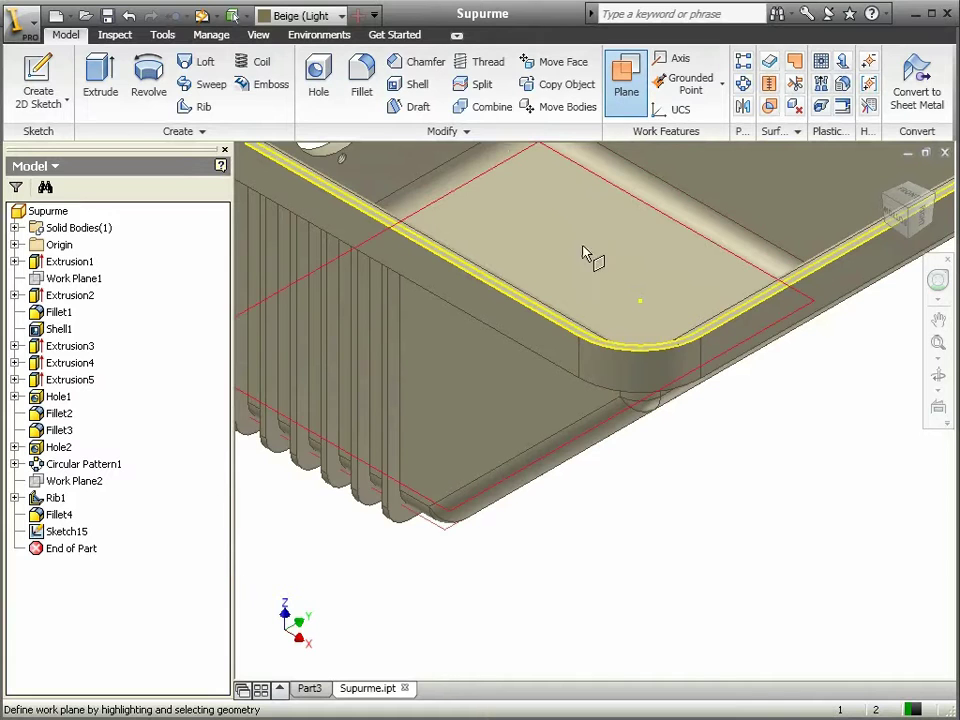
click(545, 320)
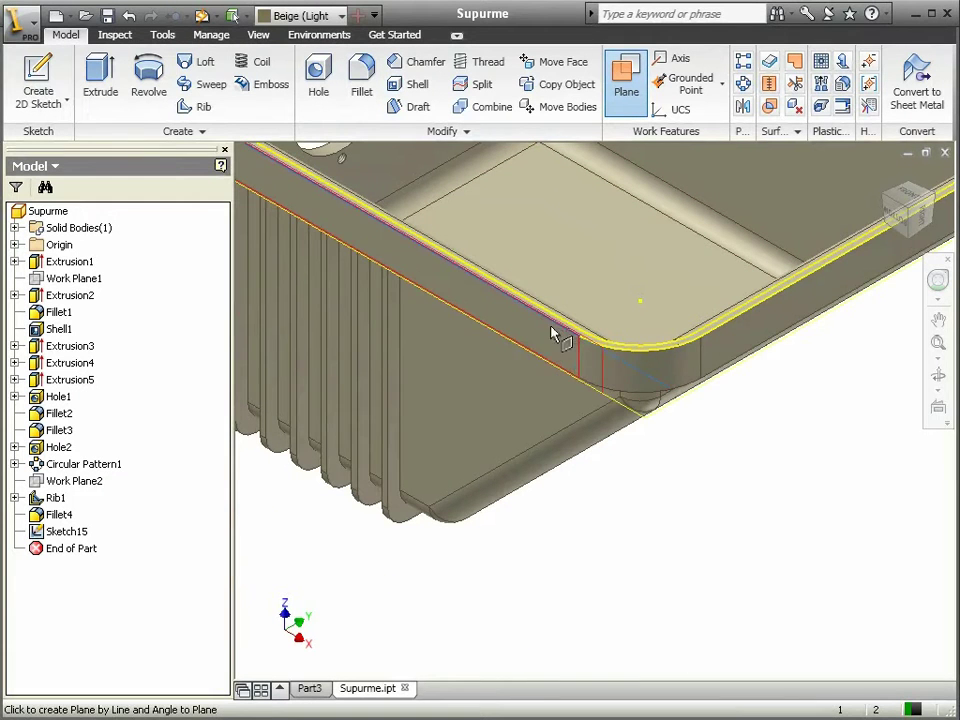
scroll(580, 350, down, 5)
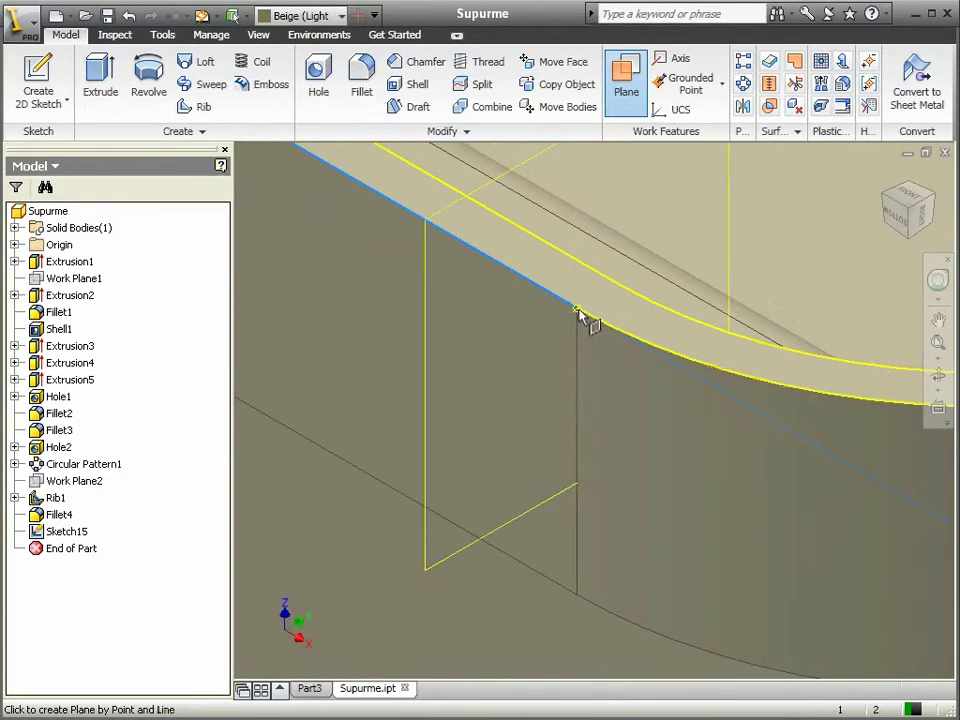
click(578, 326)
Step: Start a sketch on the new rim work plane and project the outer edge's endpoint at the corner into it
scroll(581, 318, up, 4)
scroll(615, 387, up, 2)
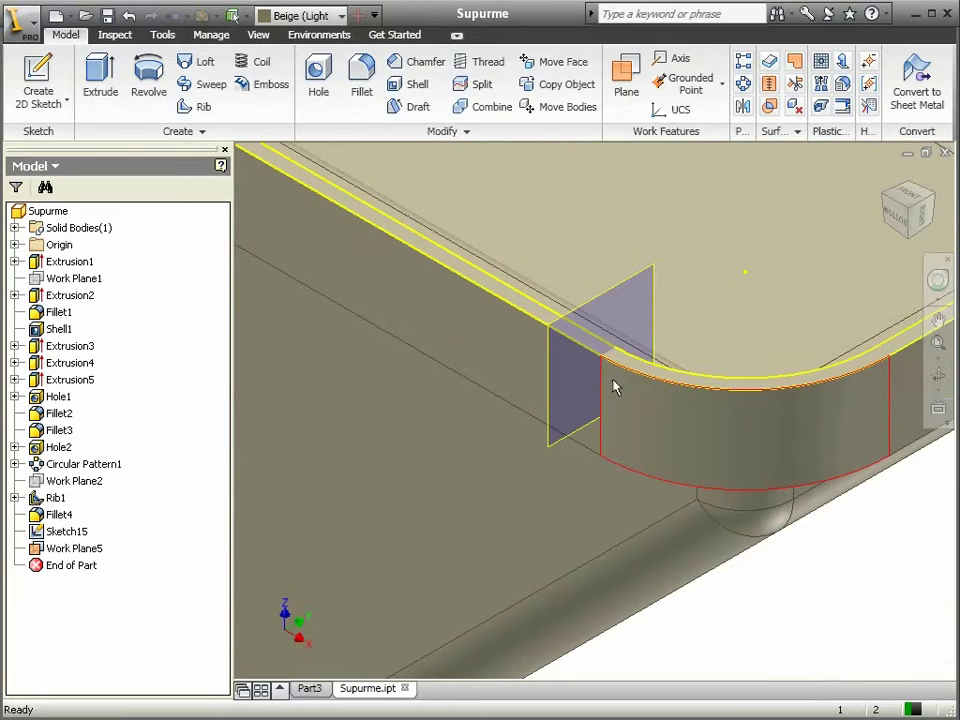
right_click(630, 287)
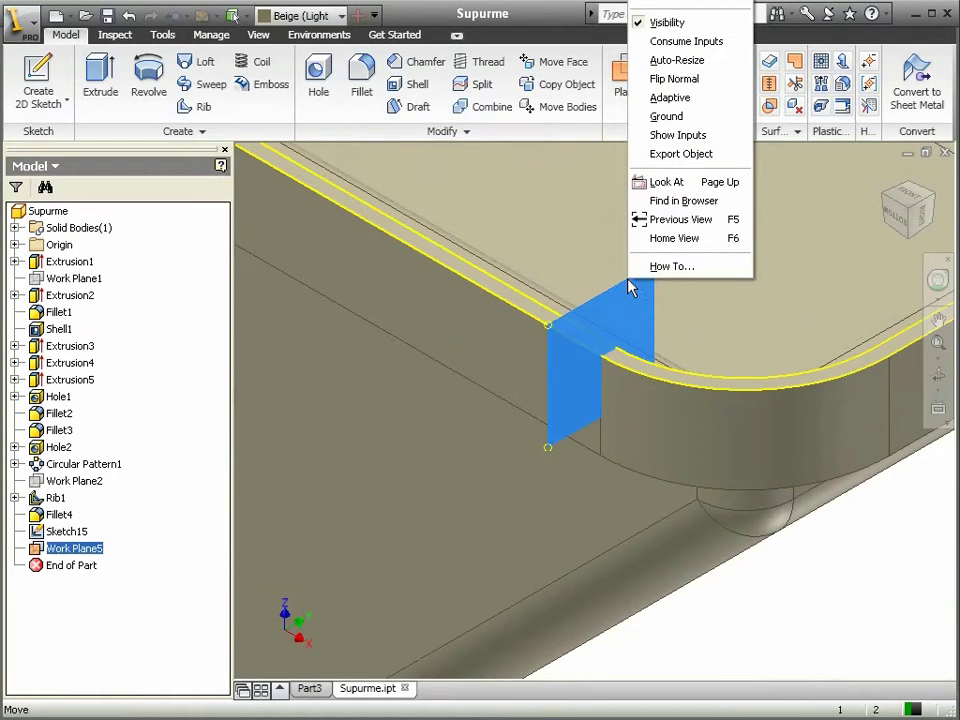
click(593, 458)
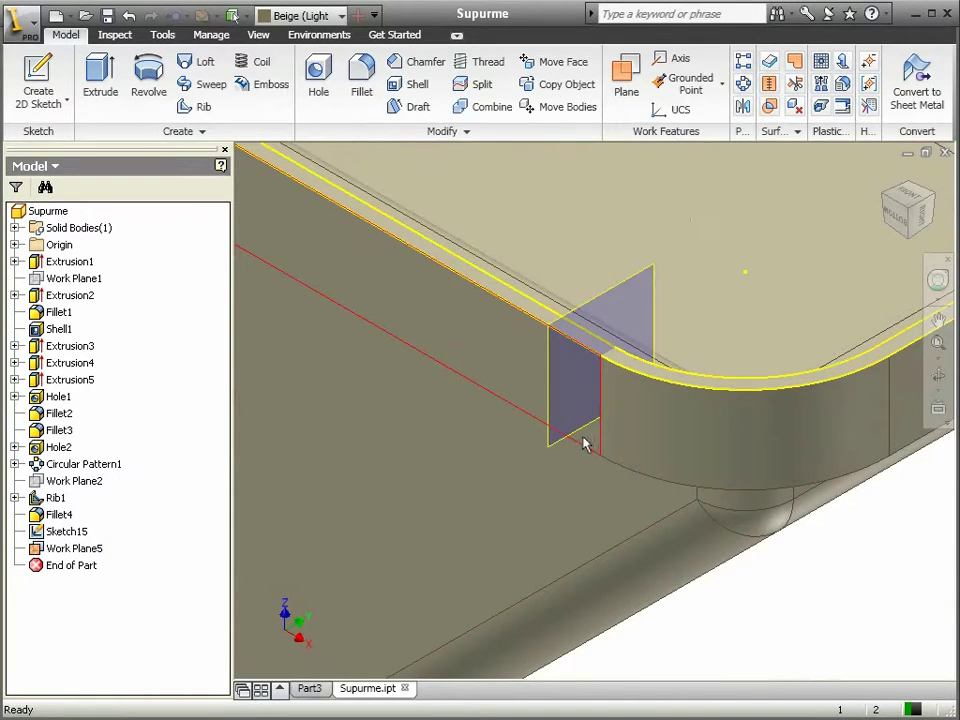
middle_drag(602, 459, 562, 632)
click(563, 627)
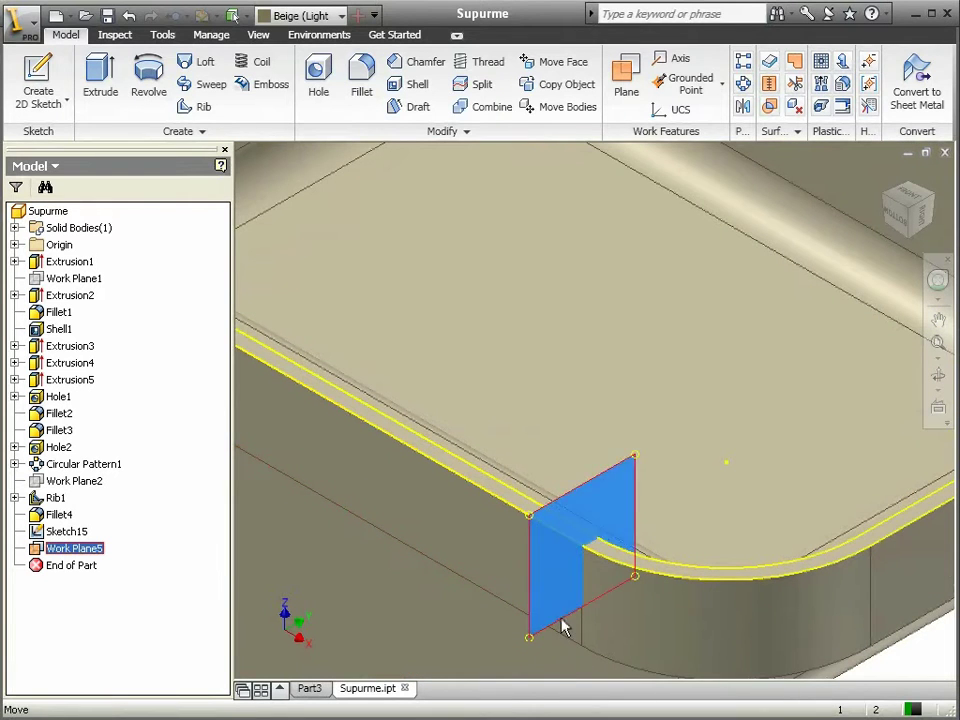
right_click(560, 622)
click(609, 270)
middle_drag(613, 537, 620, 312)
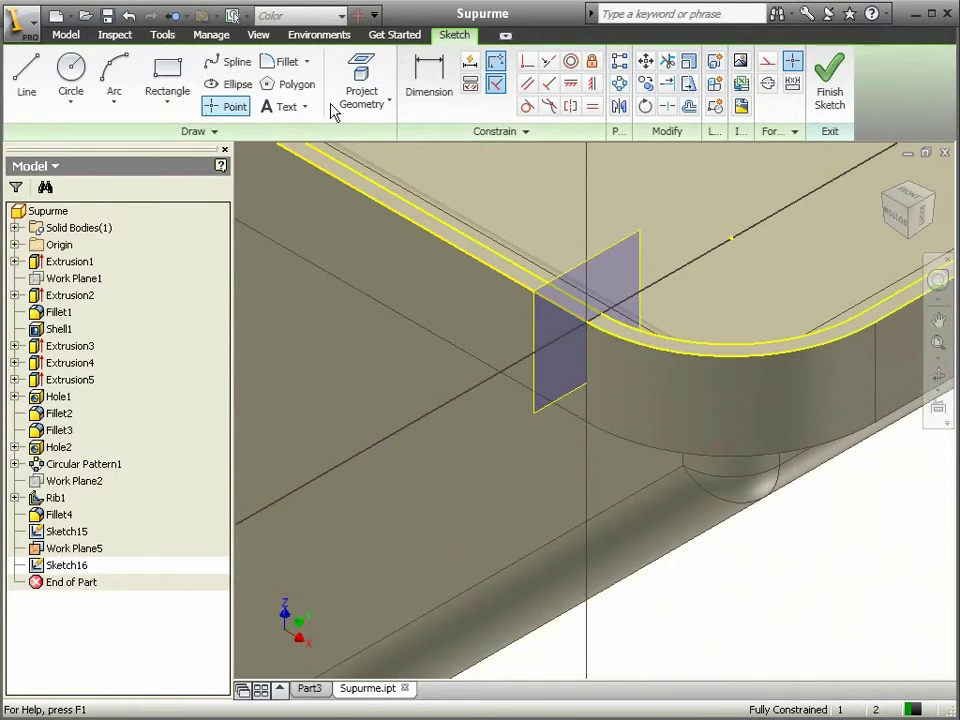
click(366, 88)
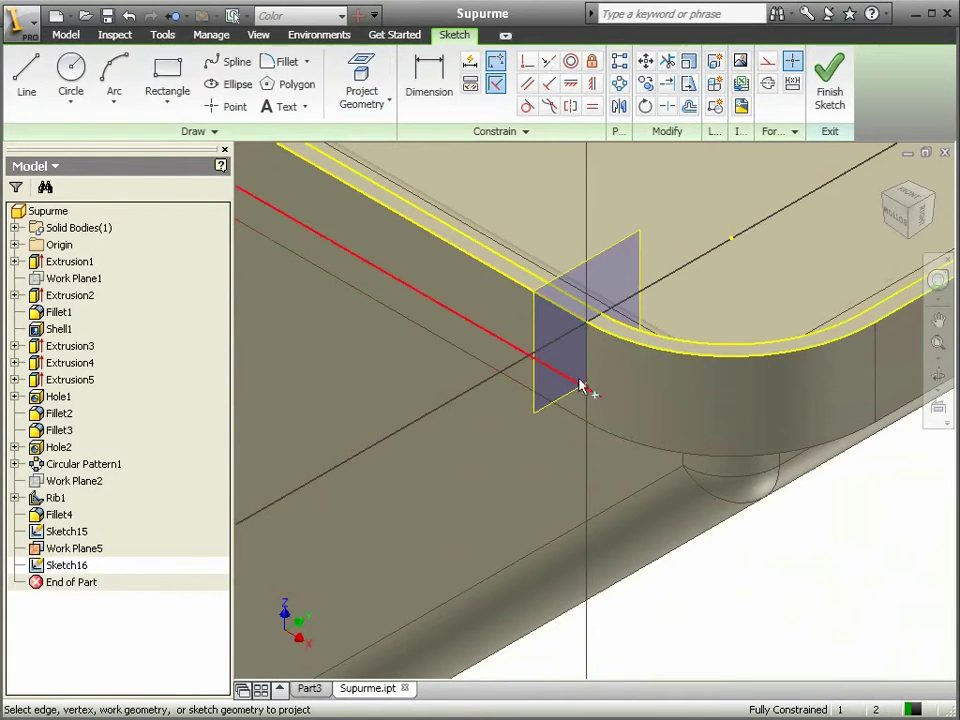
click(590, 323)
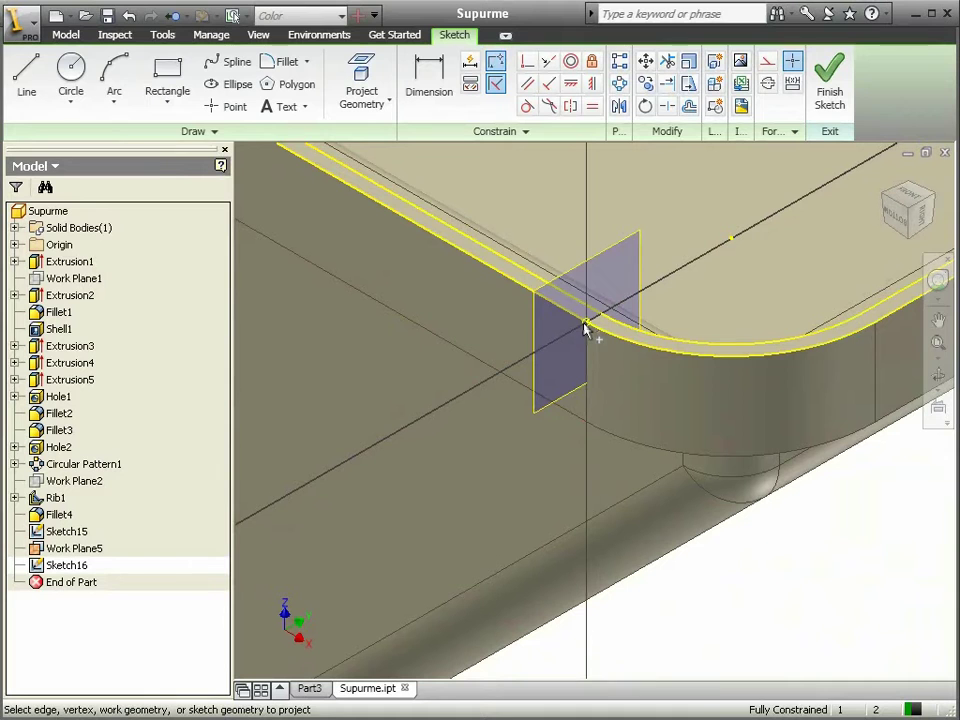
Step: Draw a closed hook-shaped line profile down from the projected corner endpoint, about 8.2 mm tall and 7.4 mm wide, with a short outer lip
click(30, 80)
click(587, 323)
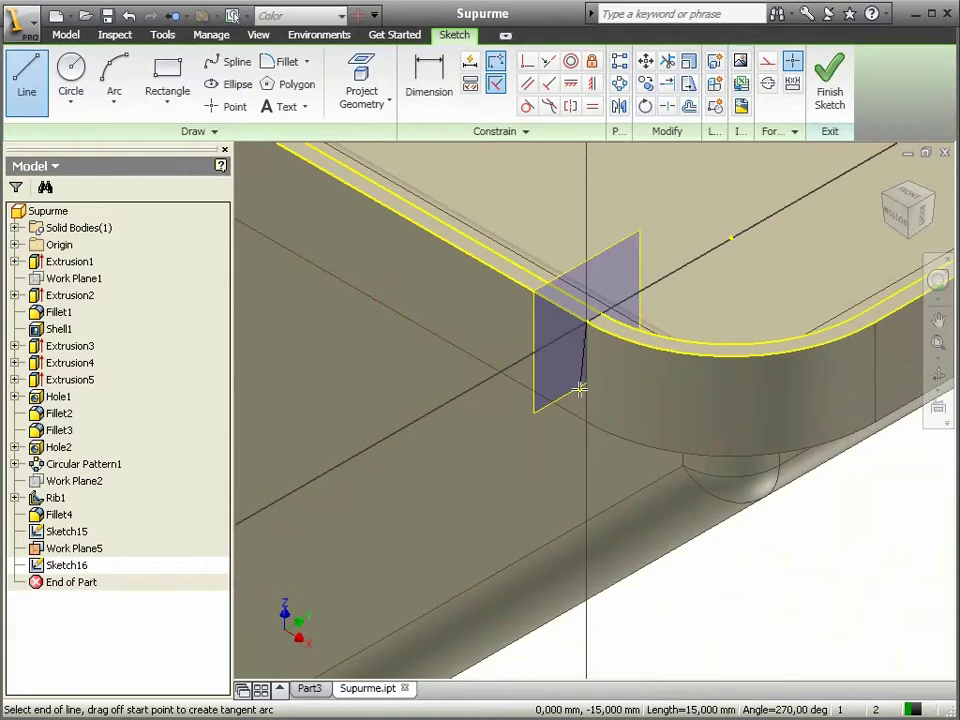
scroll(580, 390, down, 5)
middle_drag(598, 311, 613, 412)
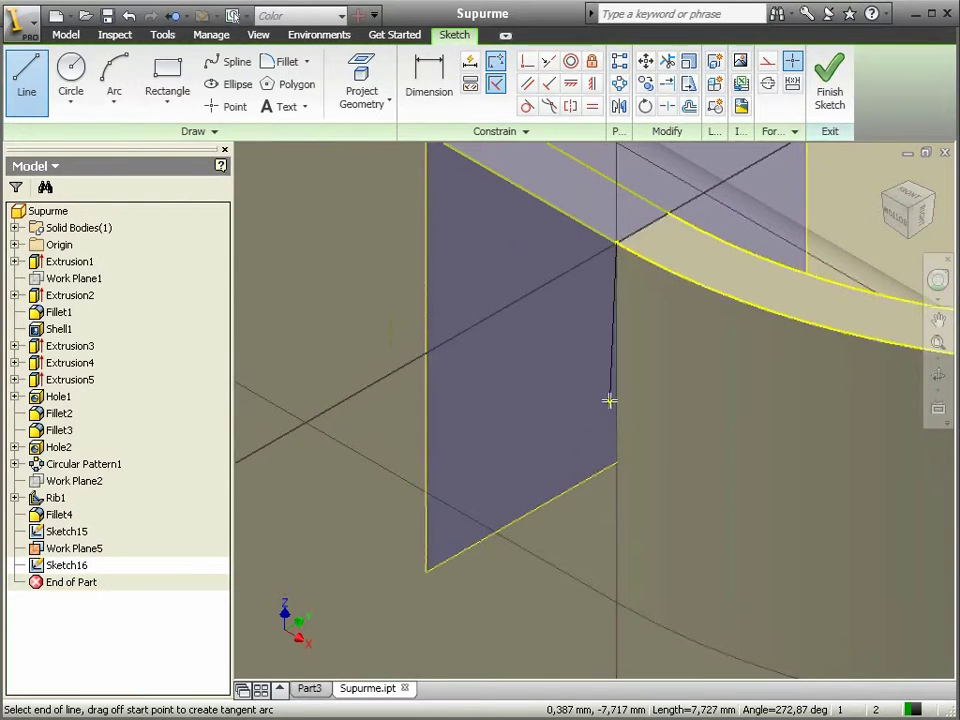
click(614, 405)
click(489, 478)
click(489, 381)
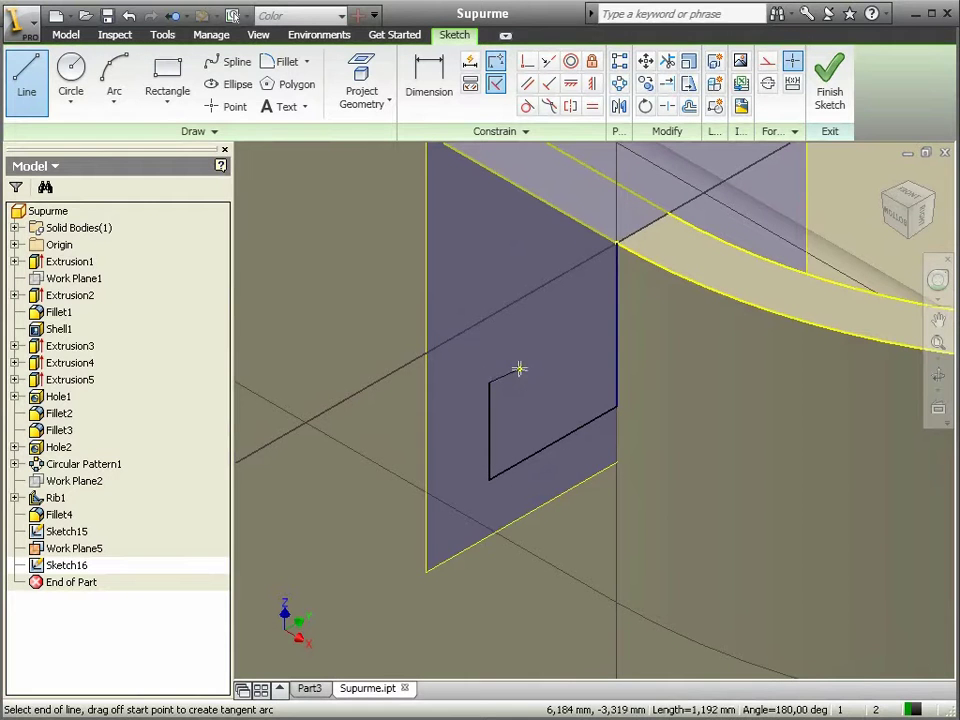
click(532, 357)
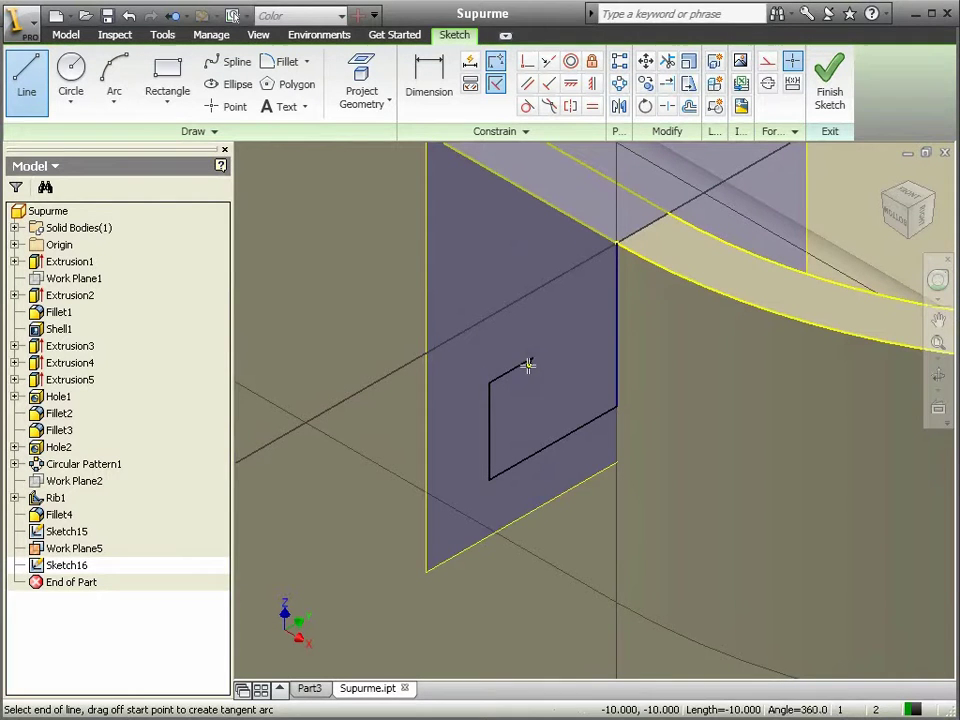
click(533, 420)
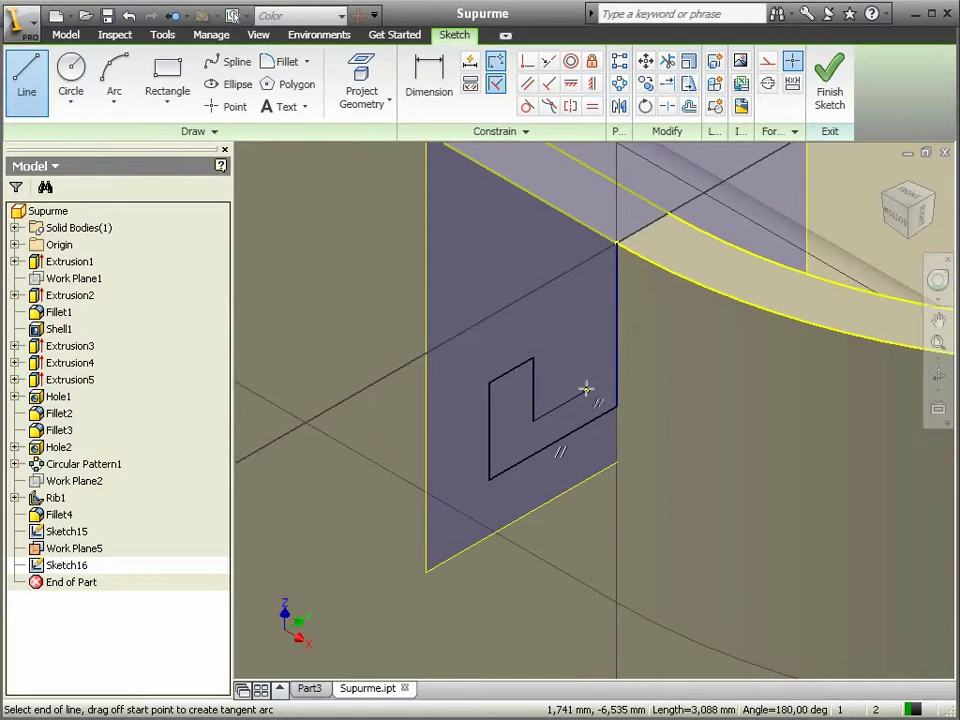
click(586, 391)
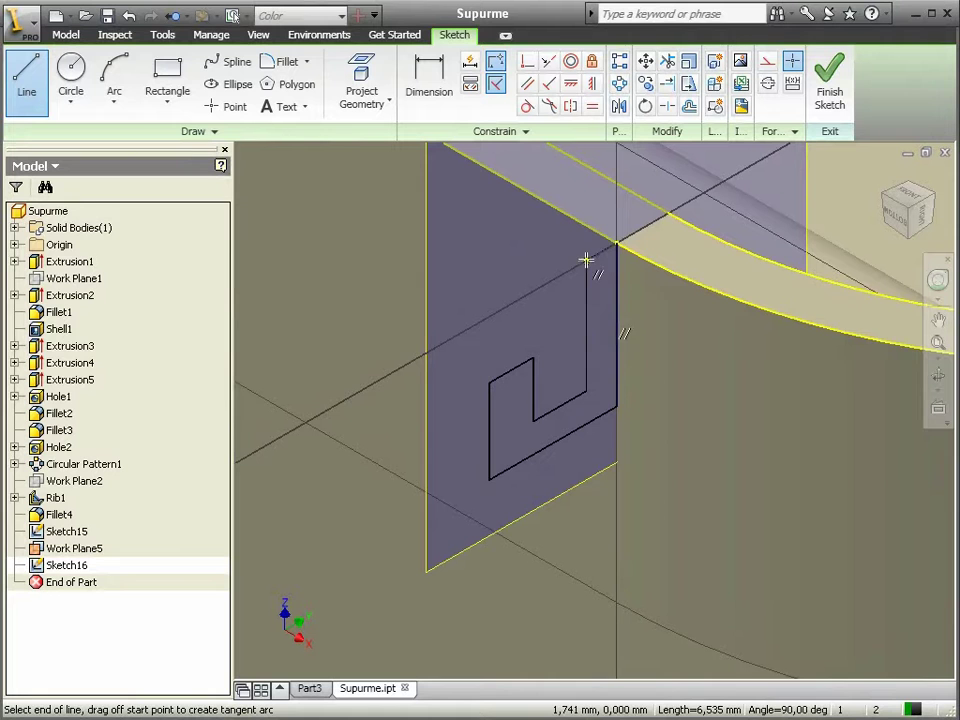
click(586, 260)
click(616, 243)
right_click(653, 303)
click(672, 318)
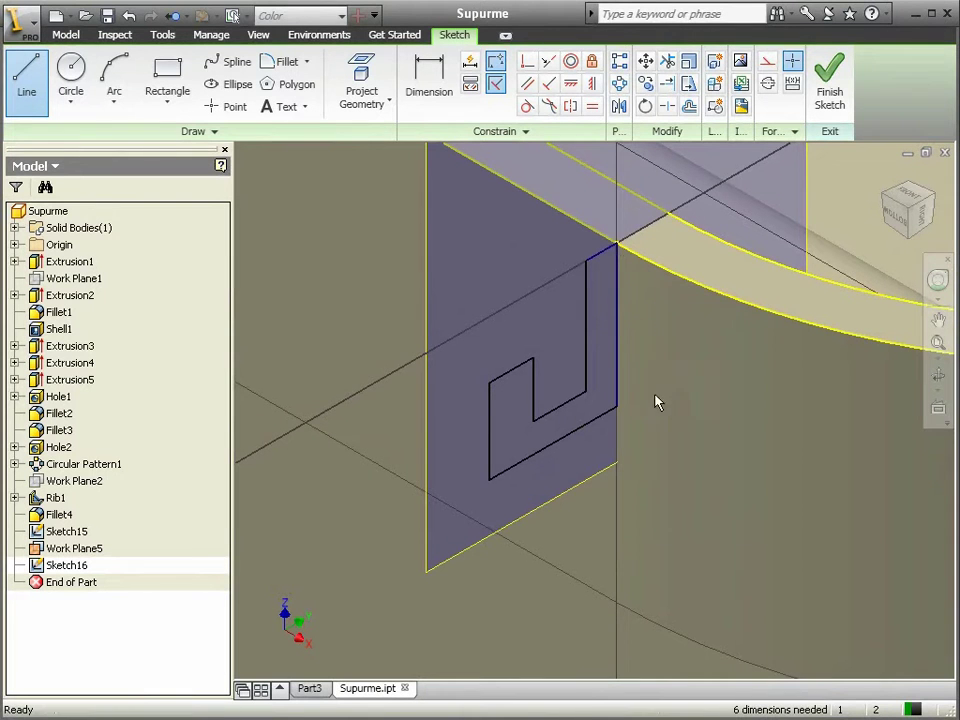
Step: Dimension the profile's long vertical side against the rim to 8 mm and the short lip's outer side to 5 mm
click(428, 88)
click(616, 349)
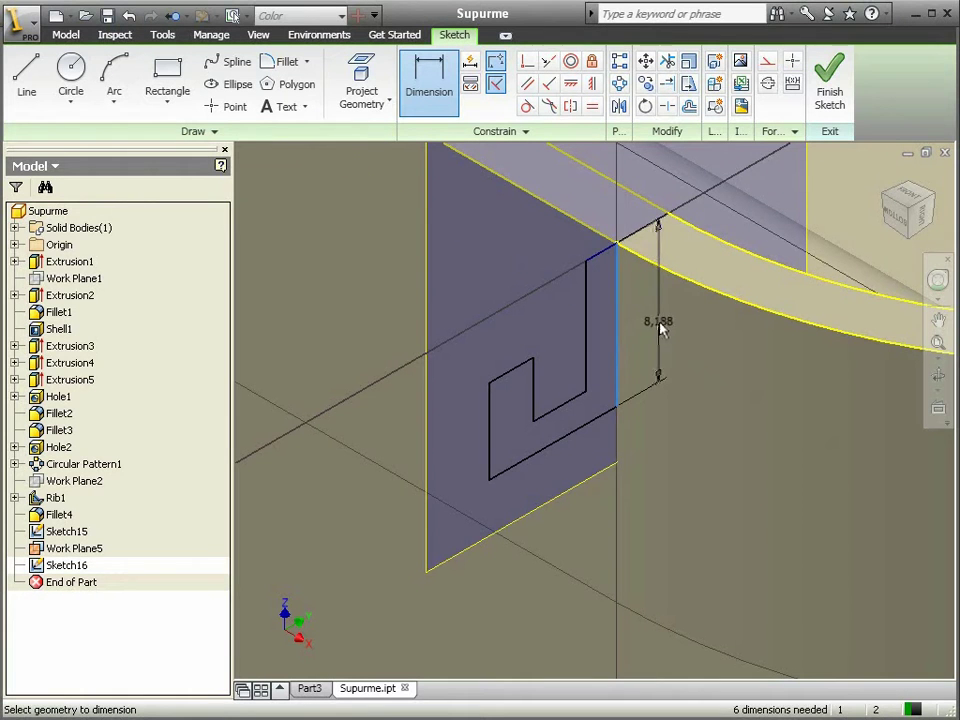
click(661, 328)
text(8)
key(Return)
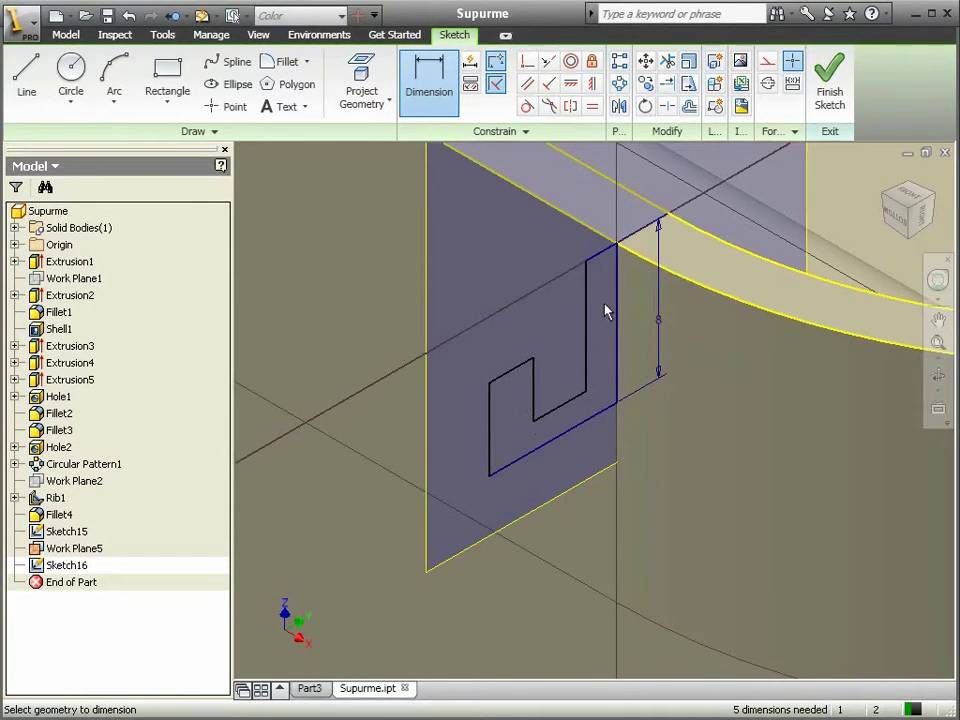
click(490, 430)
click(462, 440)
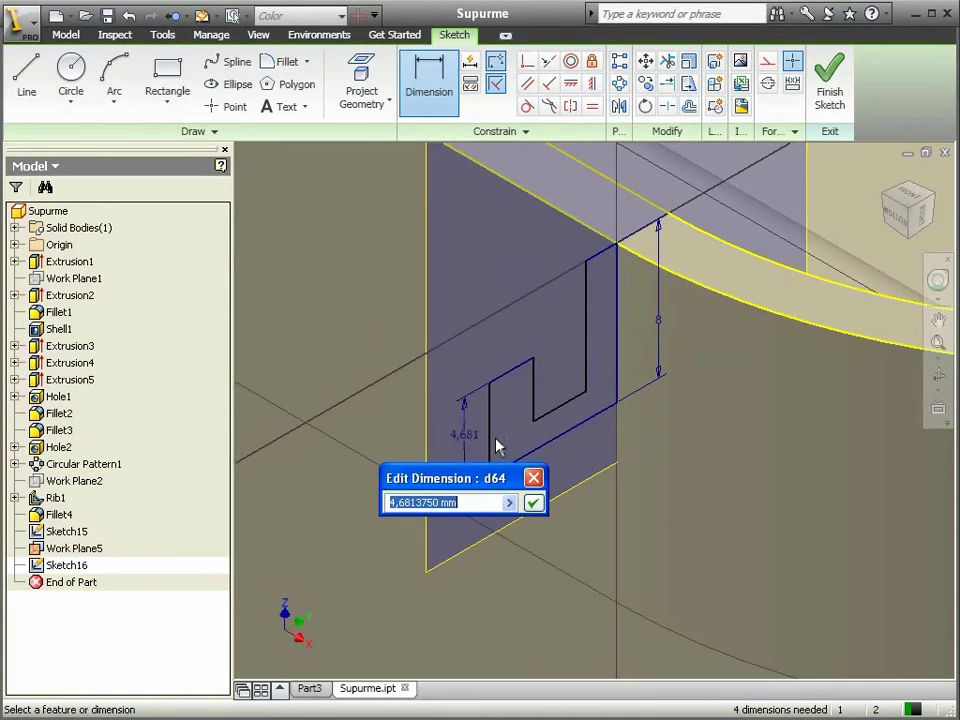
text(5)
key(Return)
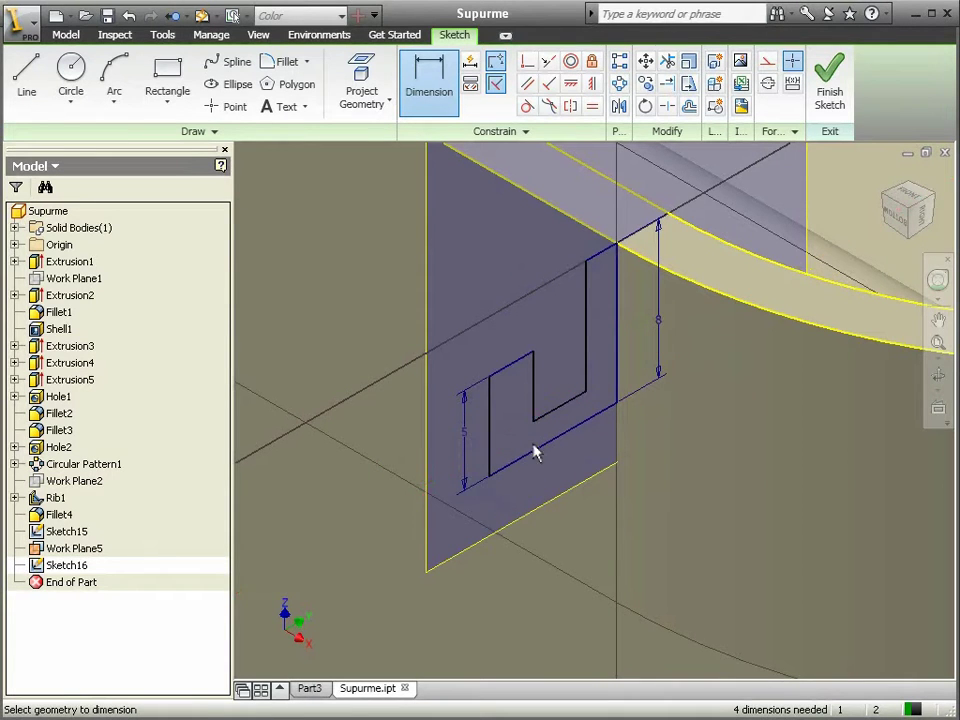
Step: Dimension the profile's bottom line to 8 mm and the short top line at the rim to 1.5 mm
click(548, 446)
click(565, 491)
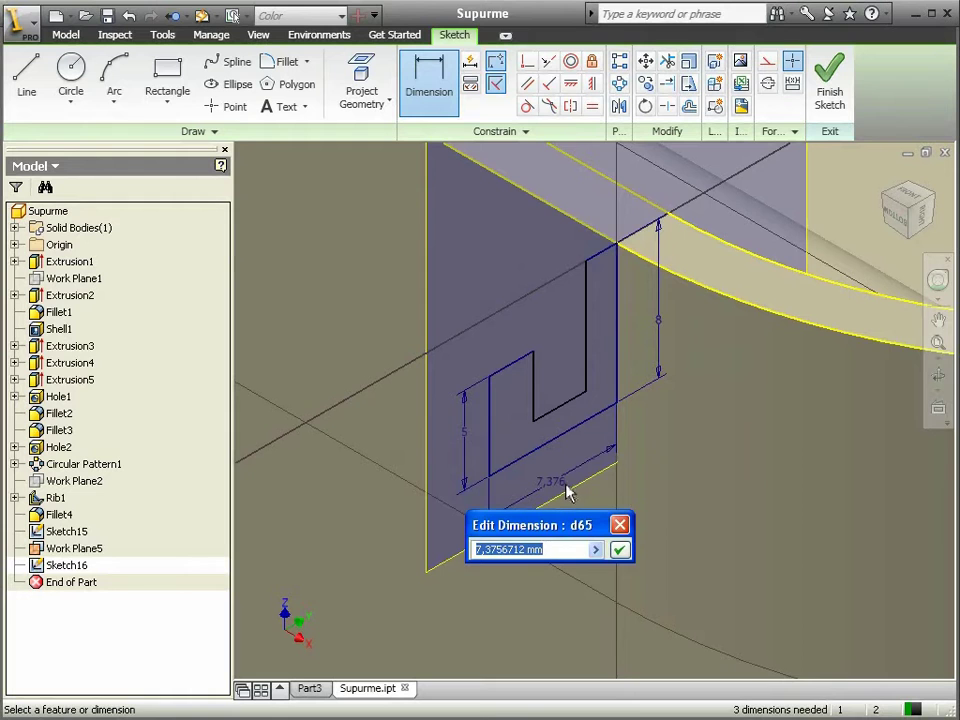
text(8)
key(Return)
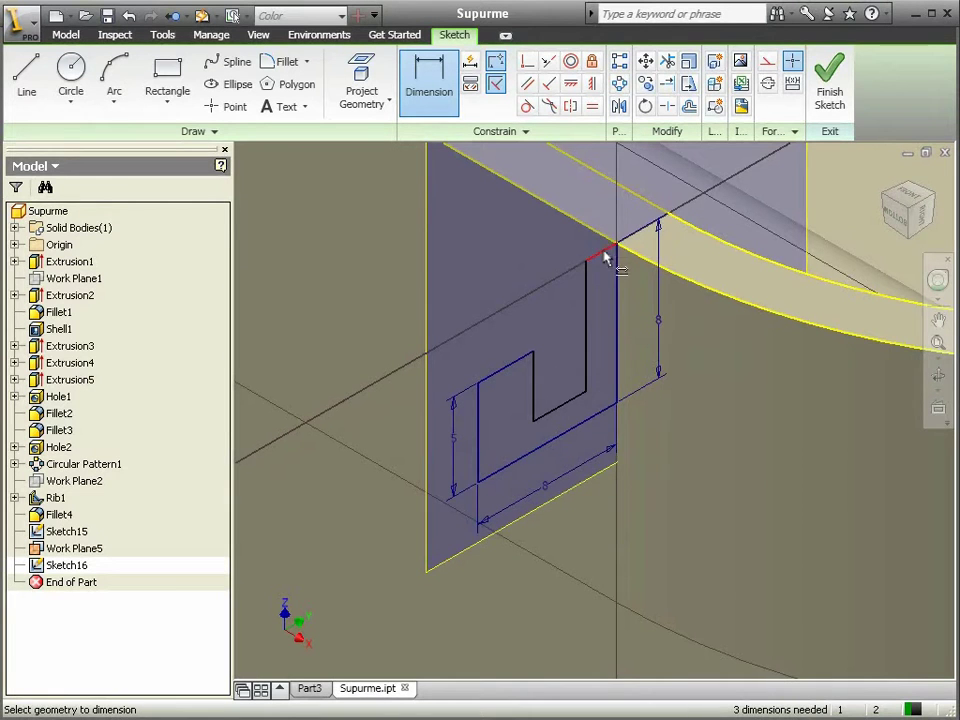
click(604, 257)
click(602, 207)
text(1,5)
key(Return)
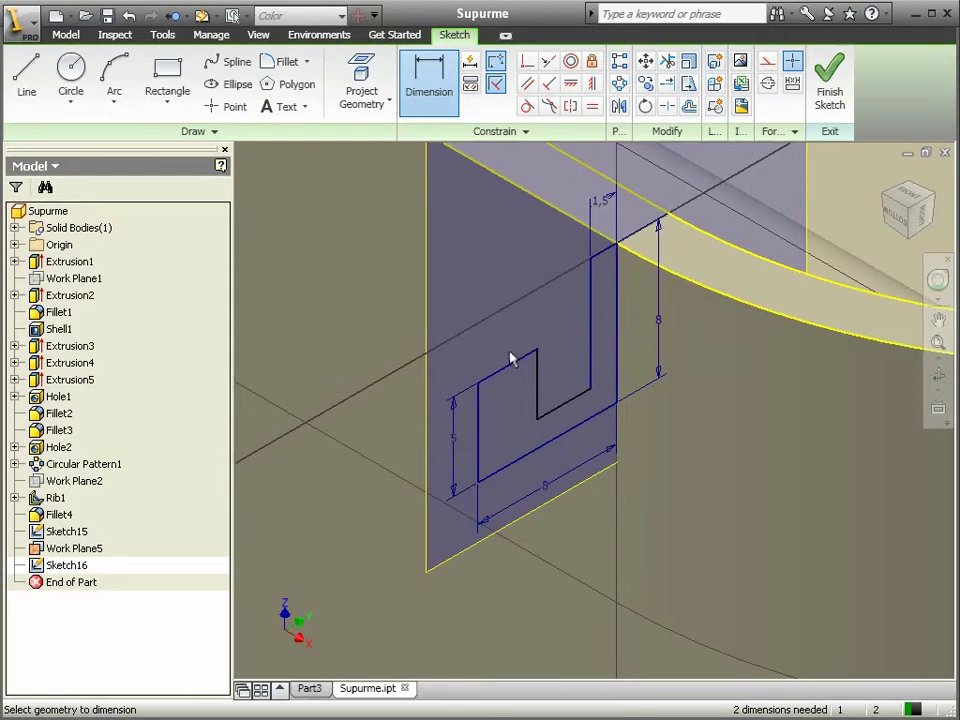
Step: Dimension the lip's thickness and the base's thickness by linking both to the 1.5 mm wall dimension (d66), and finish the sketch
click(504, 373)
click(495, 296)
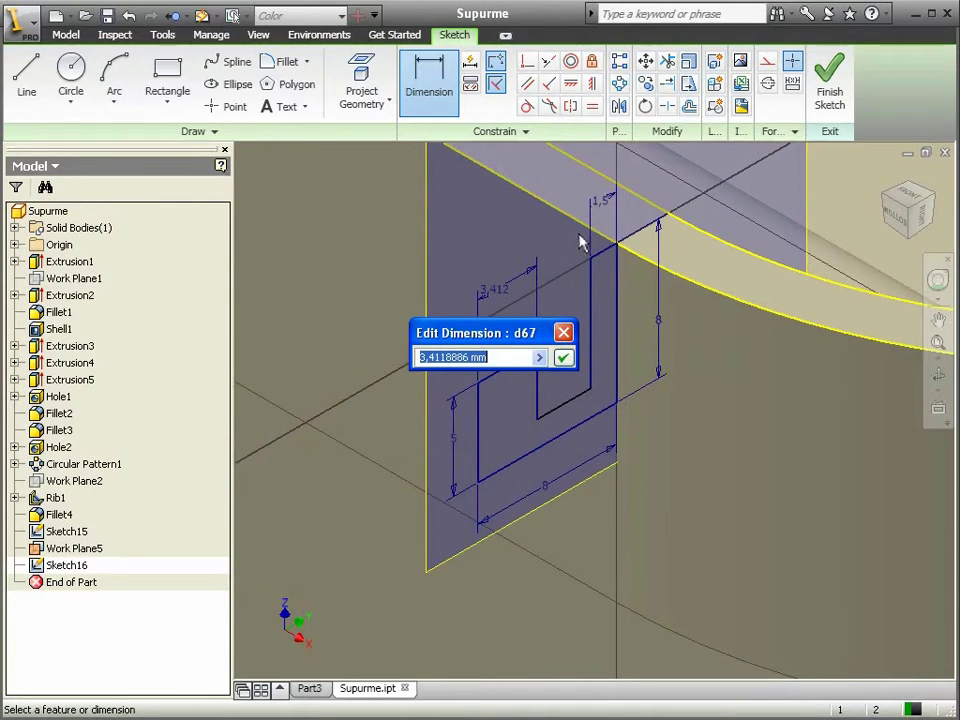
click(610, 201)
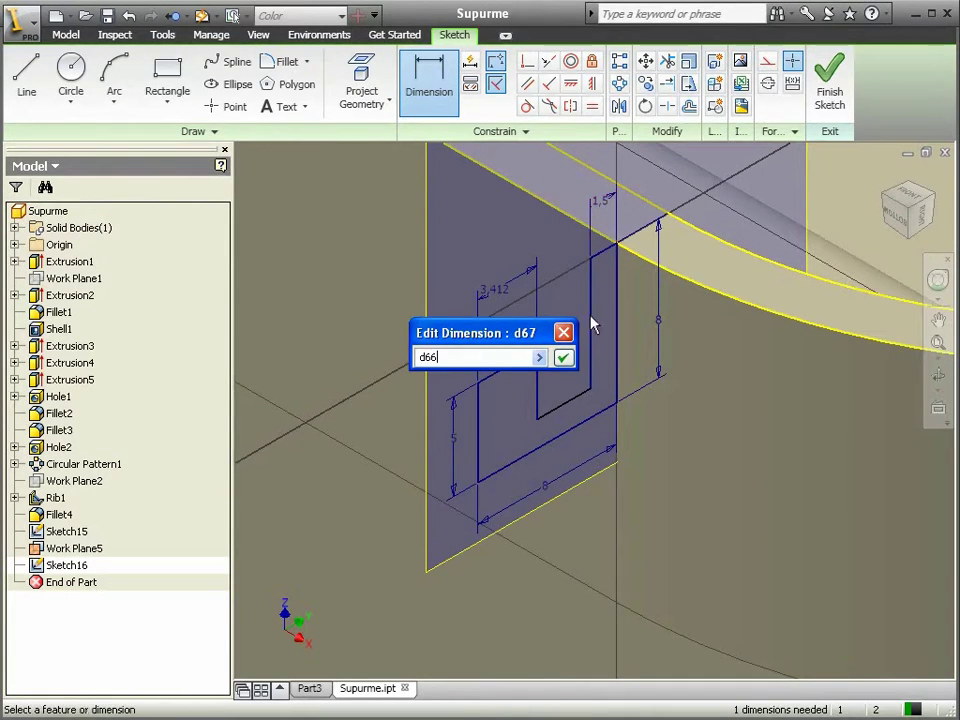
click(565, 359)
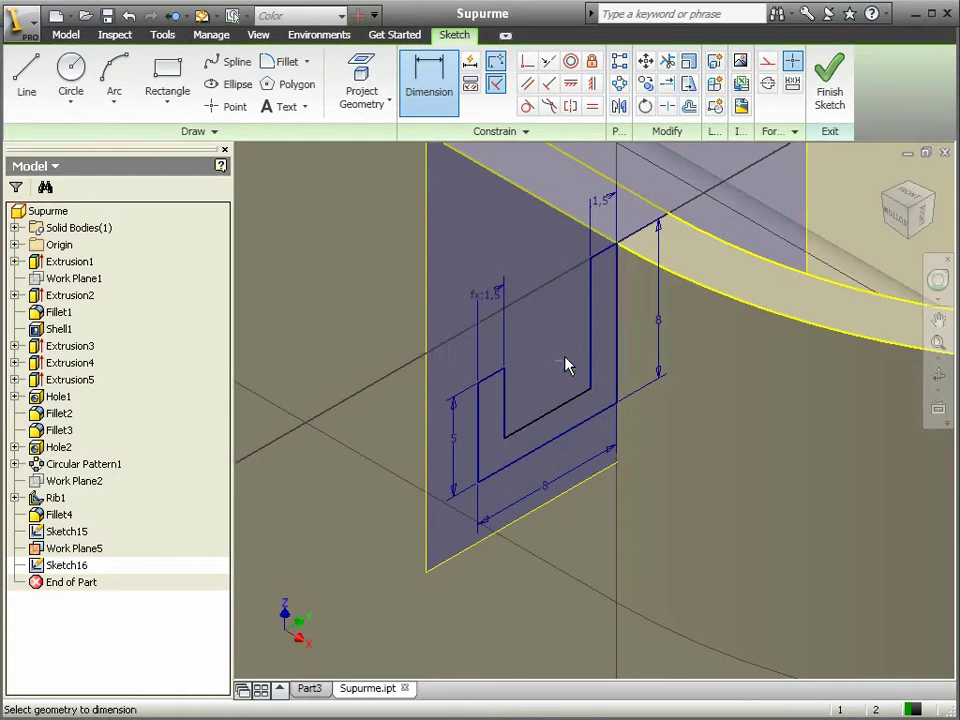
click(573, 410)
click(564, 437)
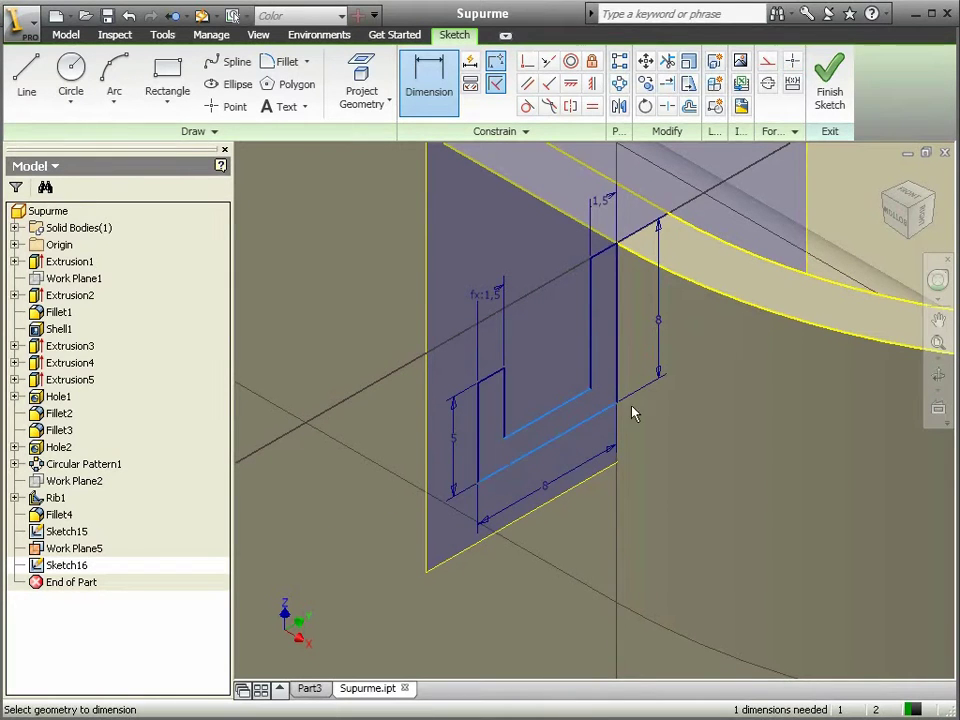
click(713, 370)
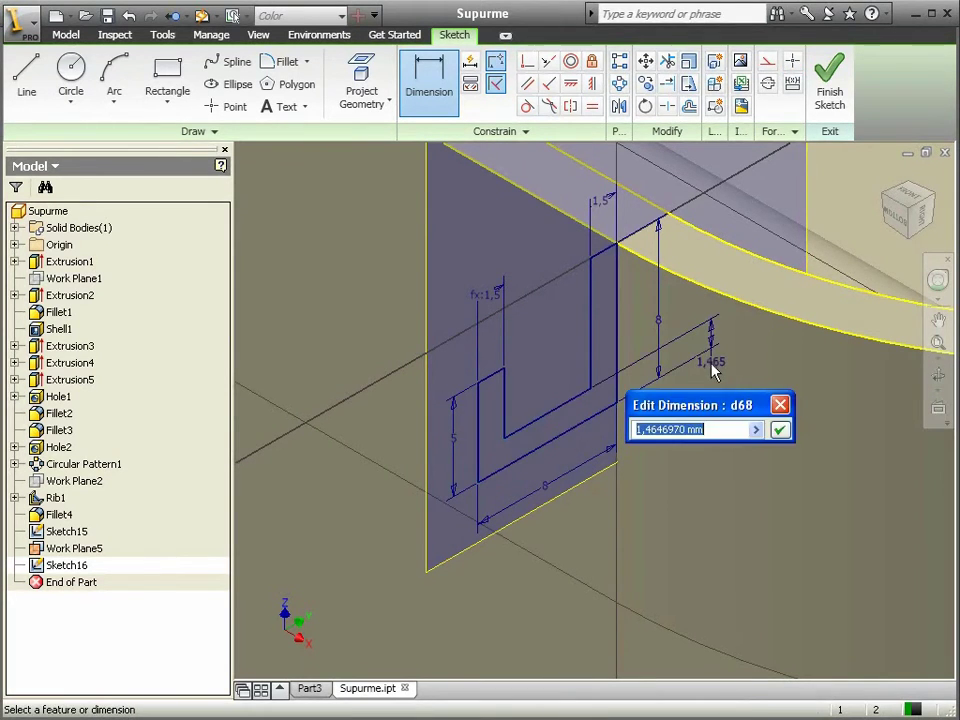
click(610, 203)
click(779, 429)
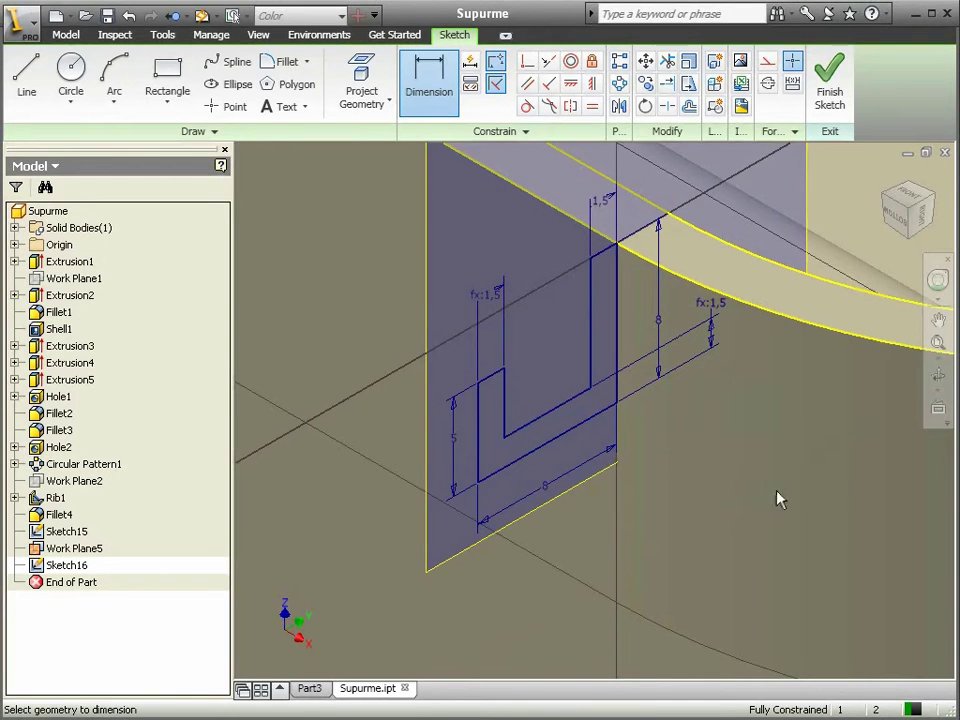
click(830, 80)
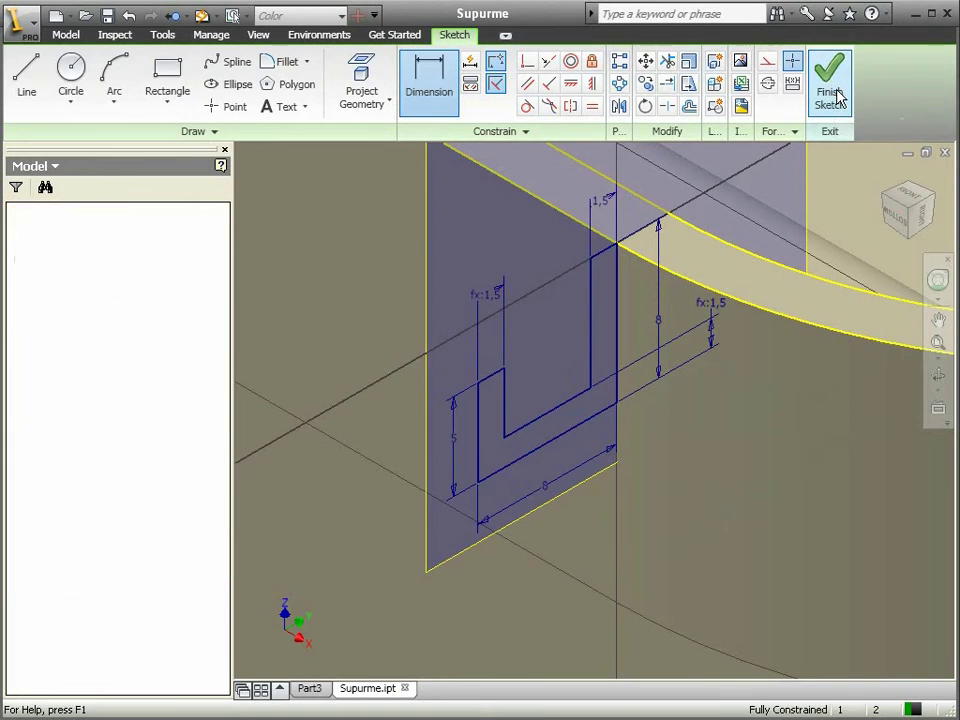
Step: Sweep the hook-shaped profile along the rim's projected outer edge loop as a joined solid with Path orientation and 0 taper
scroll(610, 260, up, 3)
scroll(605, 253, down, 5)
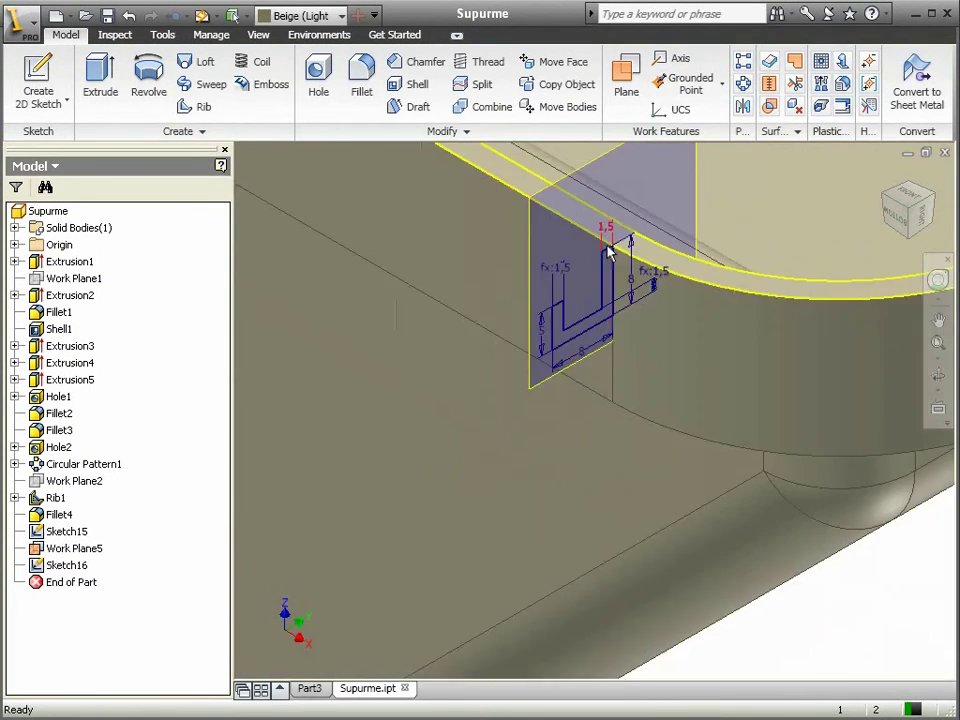
middle_drag(606, 268, 825, 585)
scroll(535, 432, down, 5)
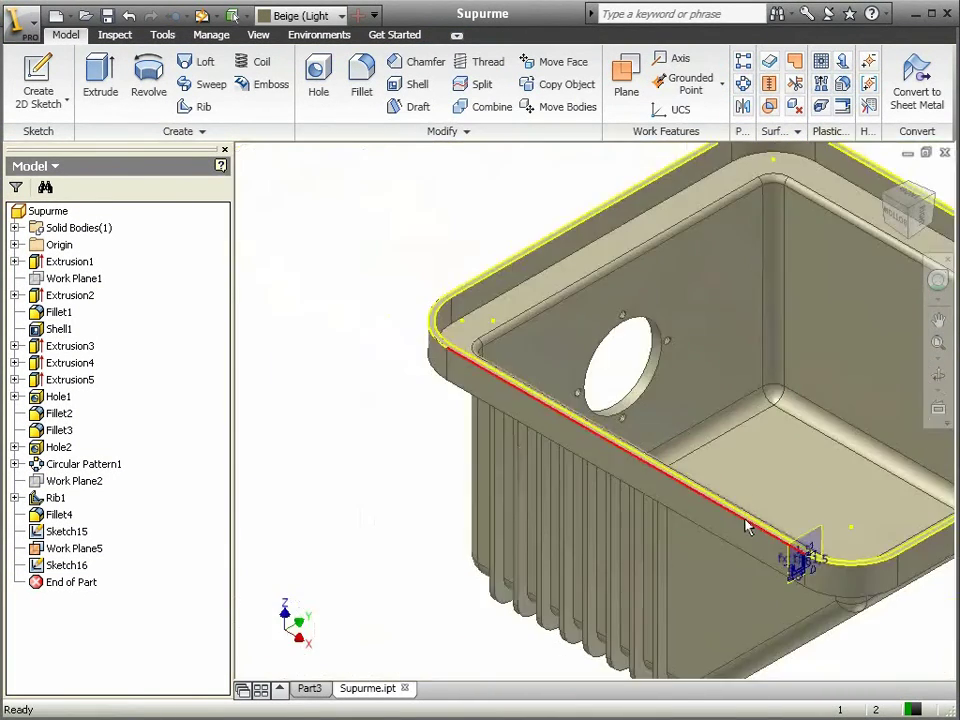
click(207, 86)
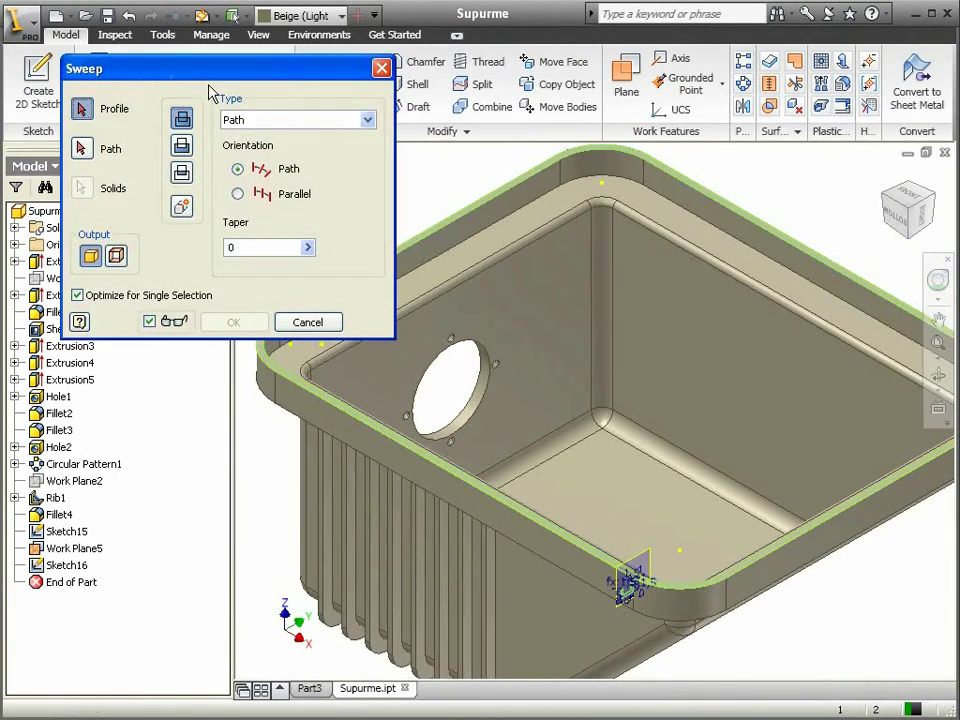
click(626, 596)
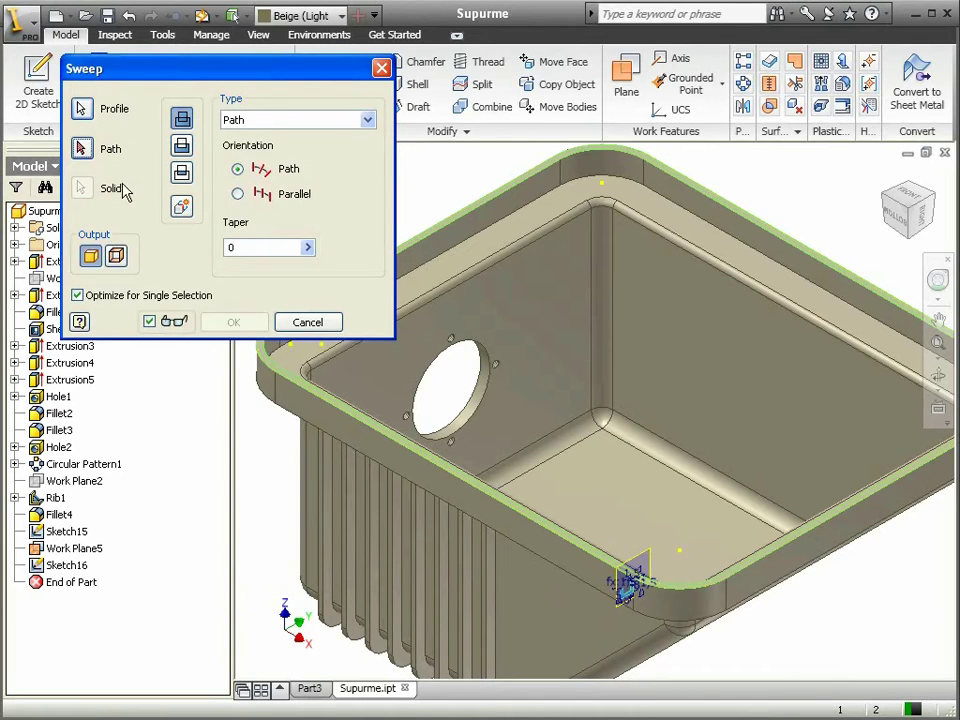
click(377, 433)
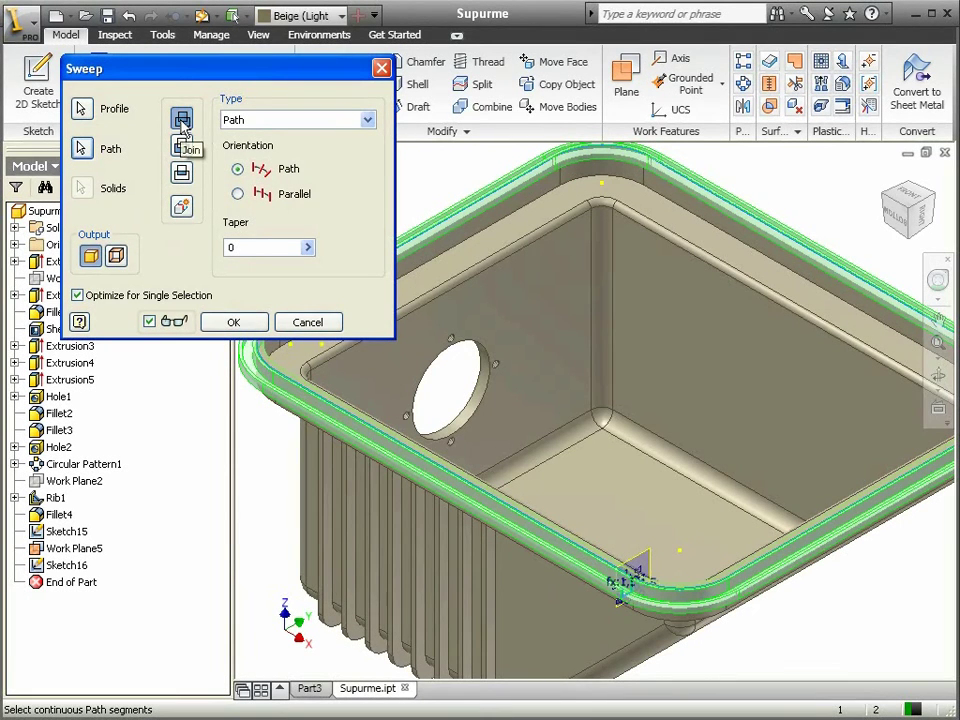
click(236, 320)
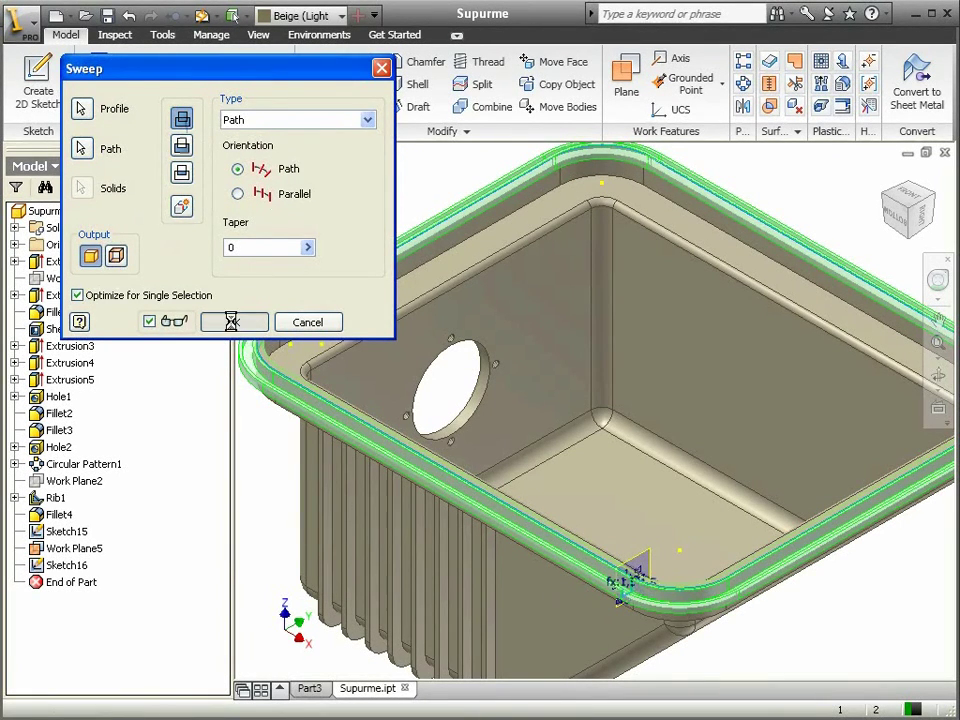